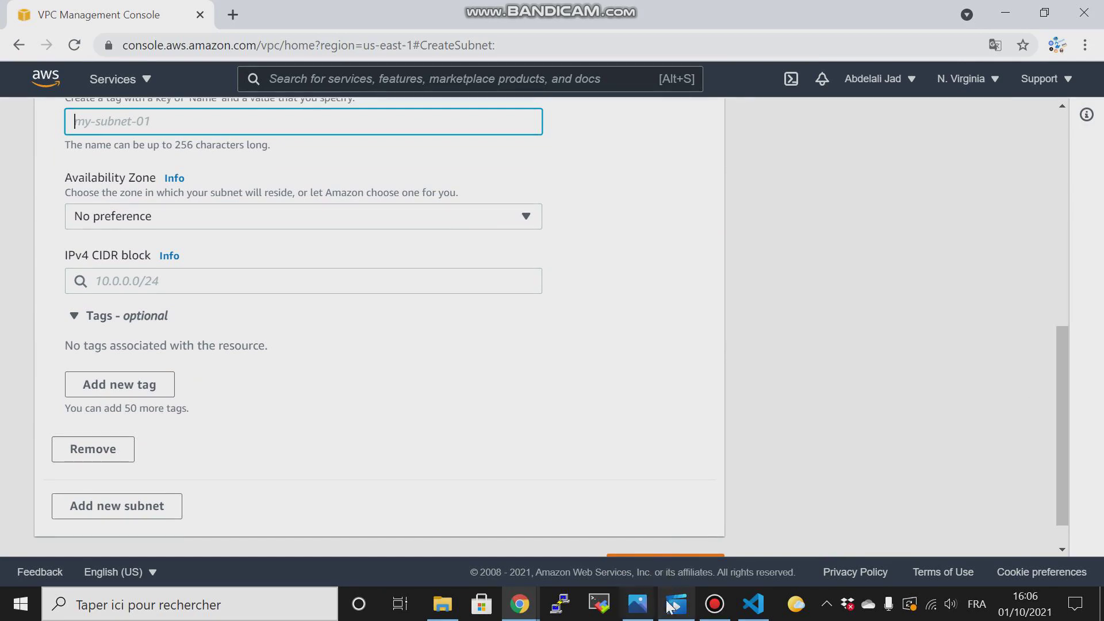
Step: Consult the aws-pipeline3.png architecture diagram and name the new subnet private-subnet2
{"action": "left_click", "coordinate": [637, 605]}
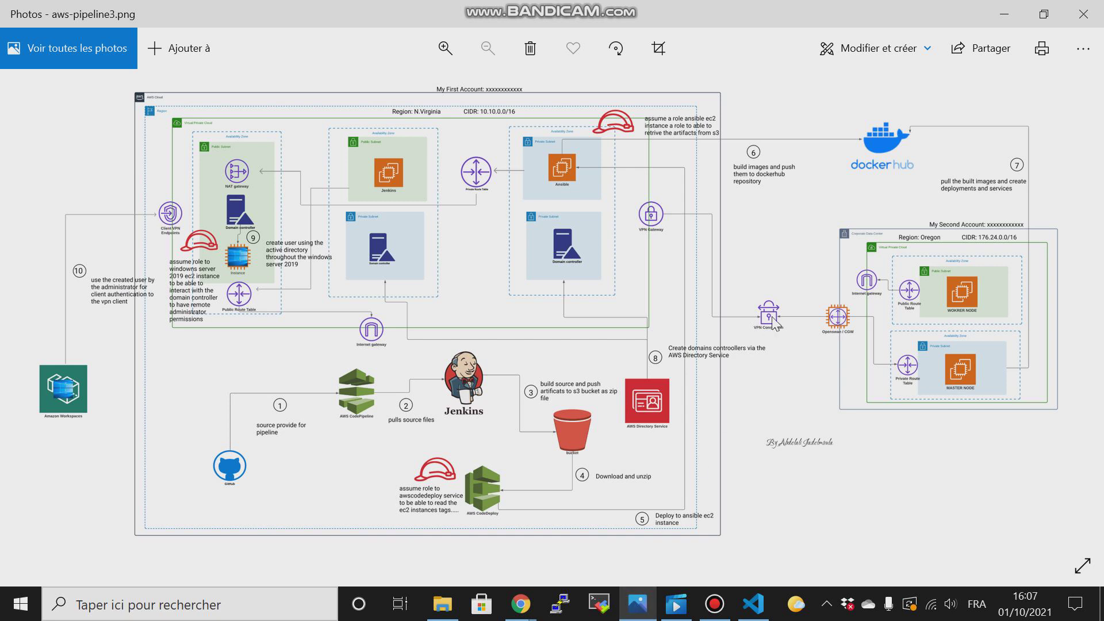
{"action": "left_click", "coordinate": [1004, 13]}
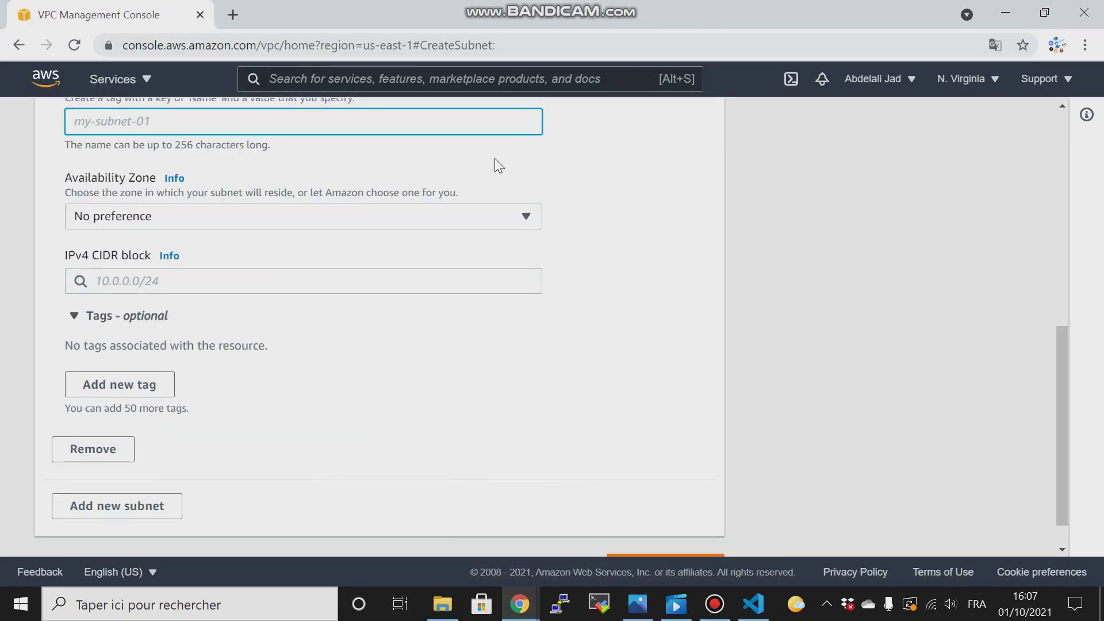
{"action": "type", "text": "private"}
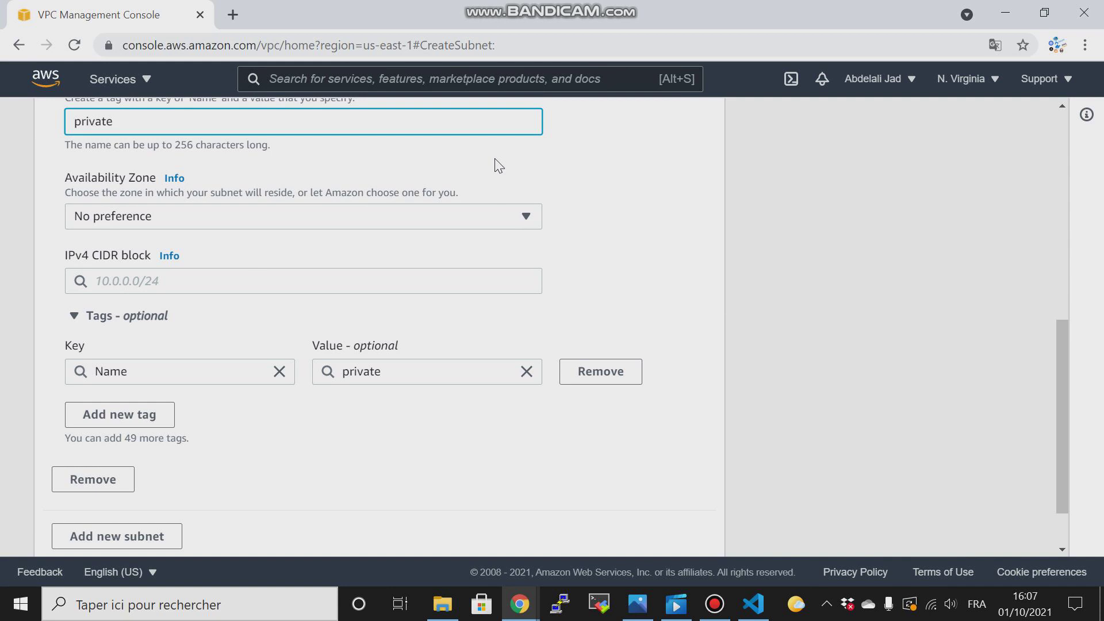
{"action": "type", "text": "-subnet2"}
Step: Create private-subnet2 in availability zone us-east-1c with the IPv4 CIDR block 10.10.4.0/24
{"action": "left_click", "coordinate": [296, 219]}
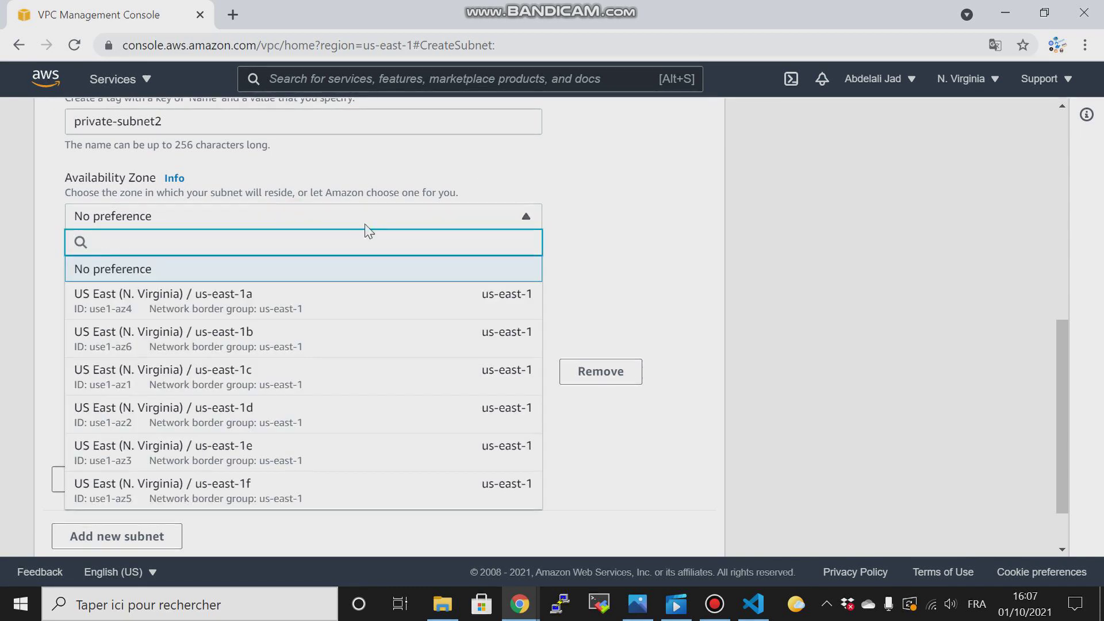
{"action": "left_click", "coordinate": [250, 375]}
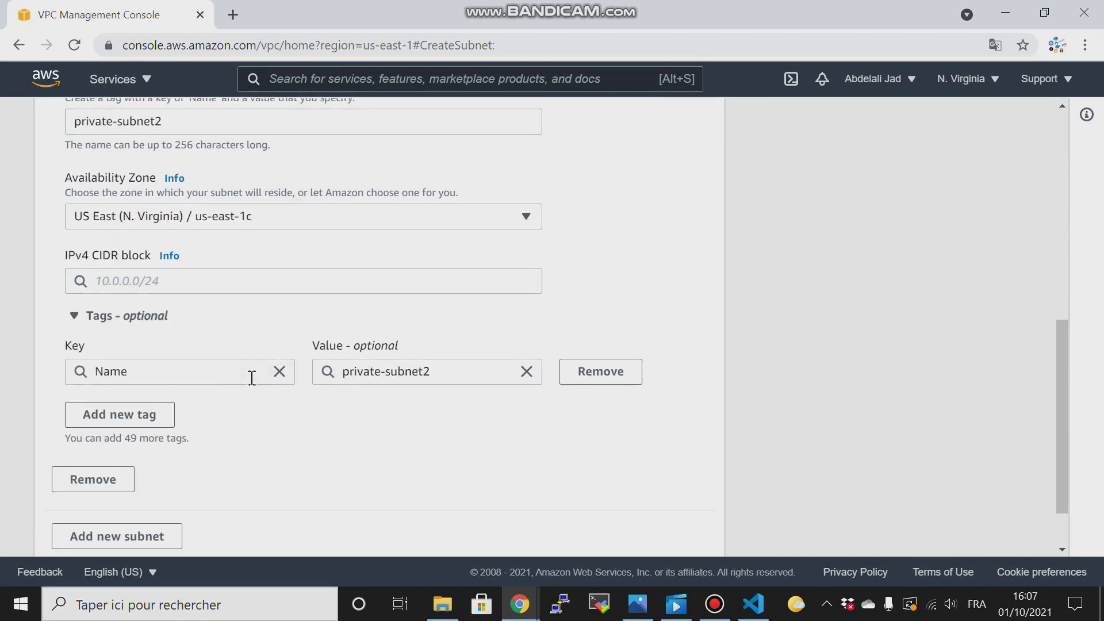
{"action": "left_click", "coordinate": [268, 282]}
{"action": "type", "text": "10"}
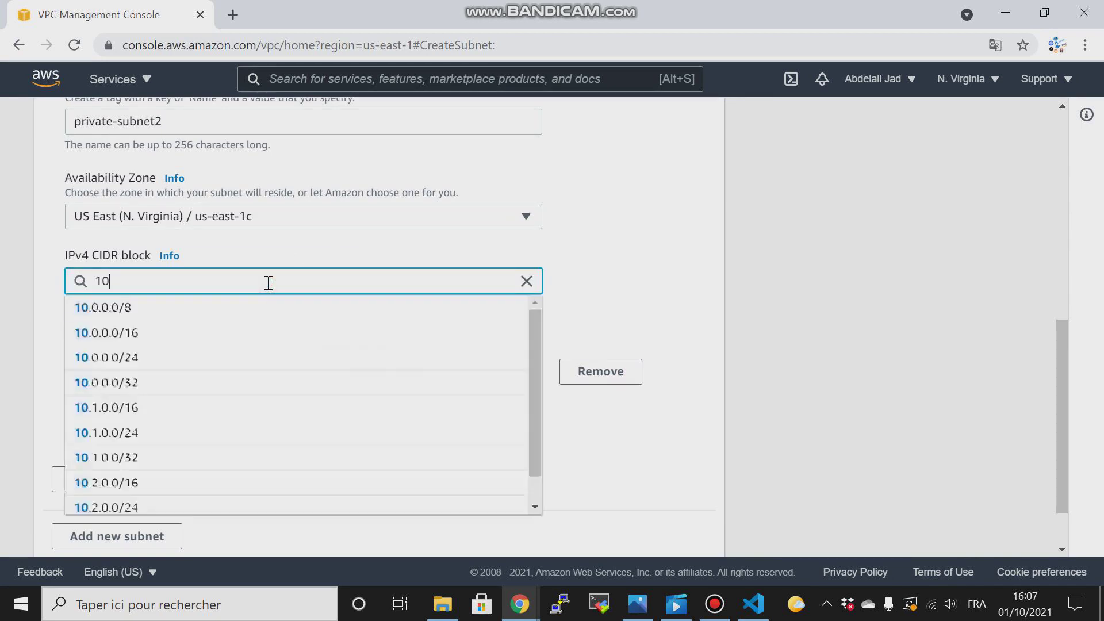
{"action": "type", "text": "."}
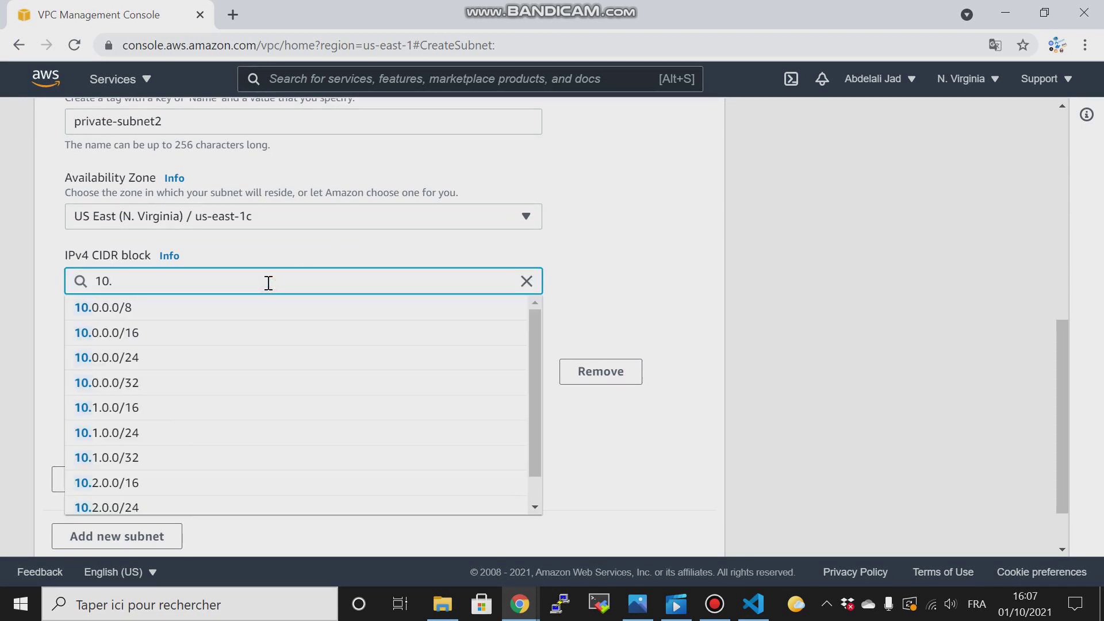
{"action": "type", "text": "10."}
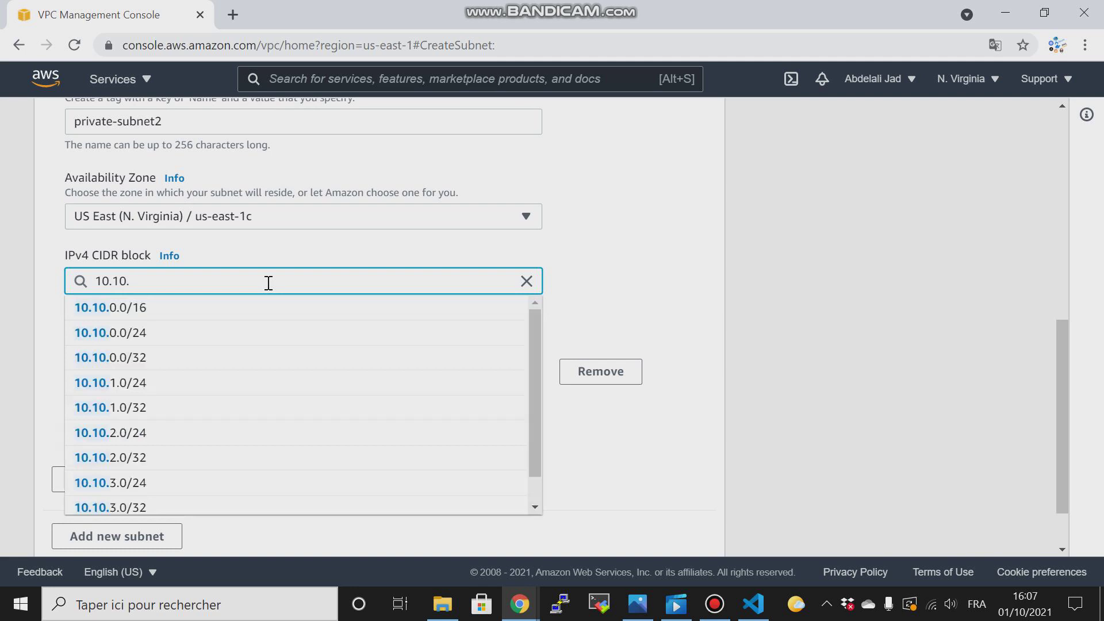
{"action": "type", "text": "4."}
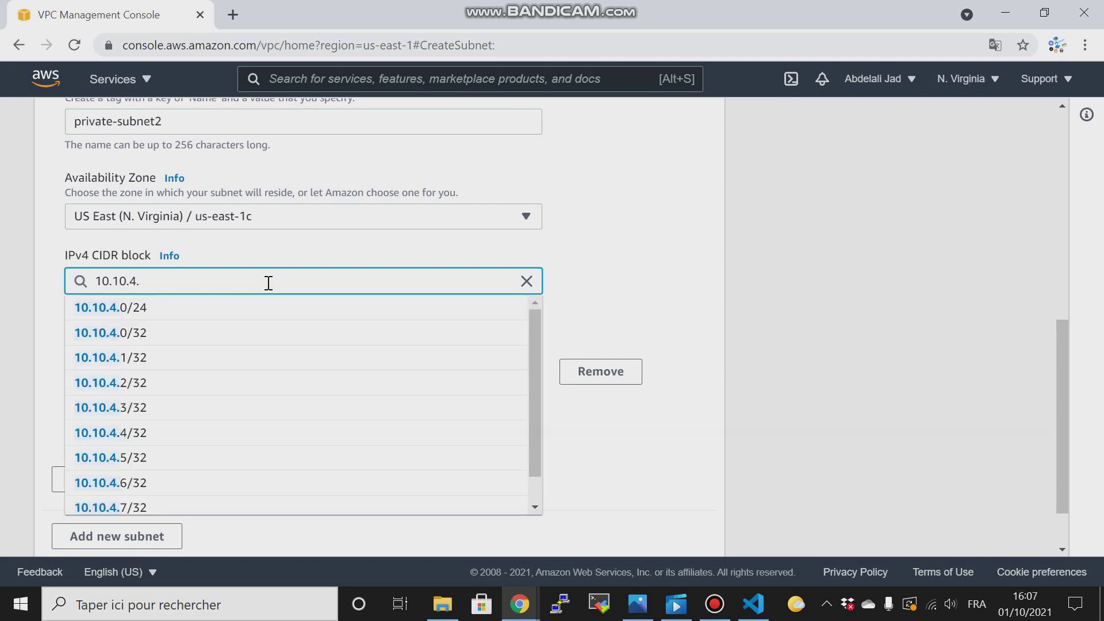
{"action": "type", "text": "0/24"}
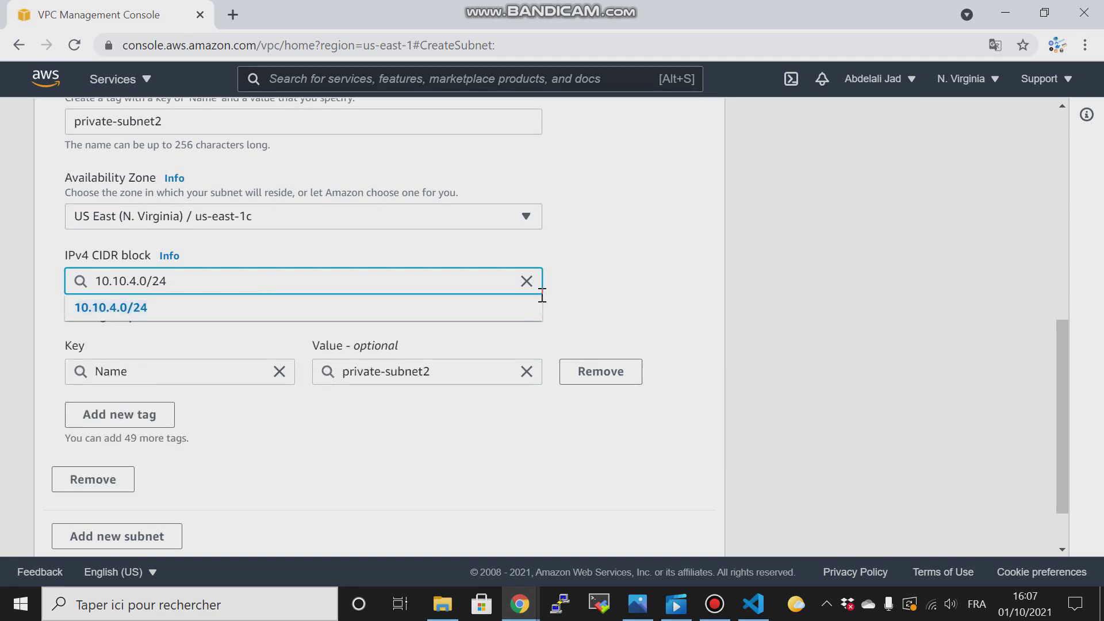
{"action": "left_click_drag", "start_coordinate": [1061, 373], "coordinate": [1061, 439]}
{"action": "left_click", "coordinate": [636, 526]}
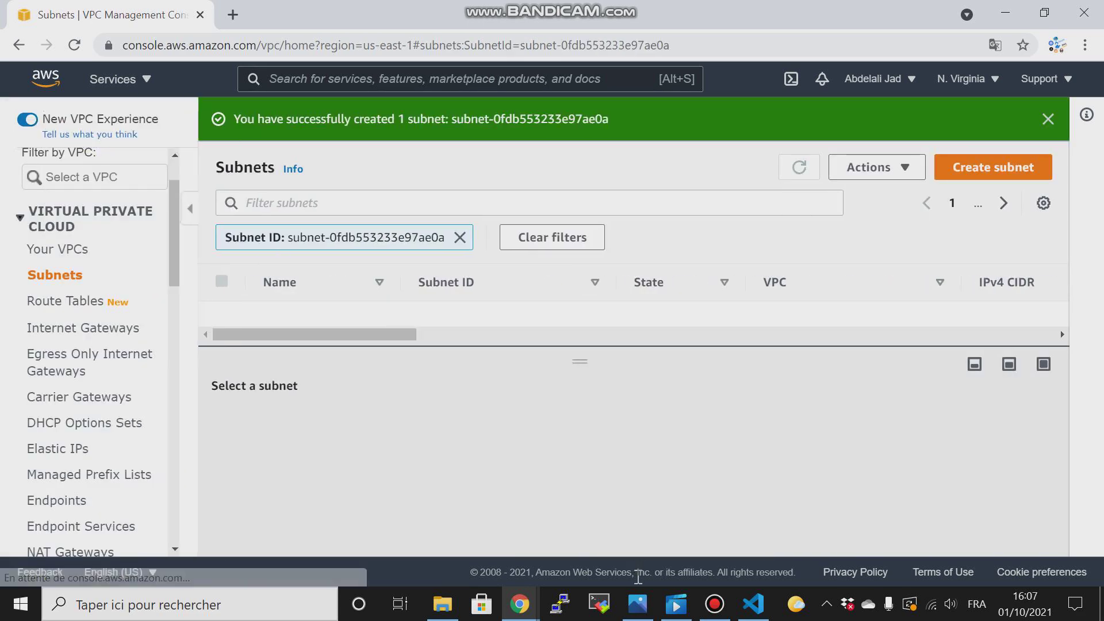
Step: Look at the architecture diagram again and remove the subnet ID filter to list all subnets
{"action": "left_click", "coordinate": [635, 613]}
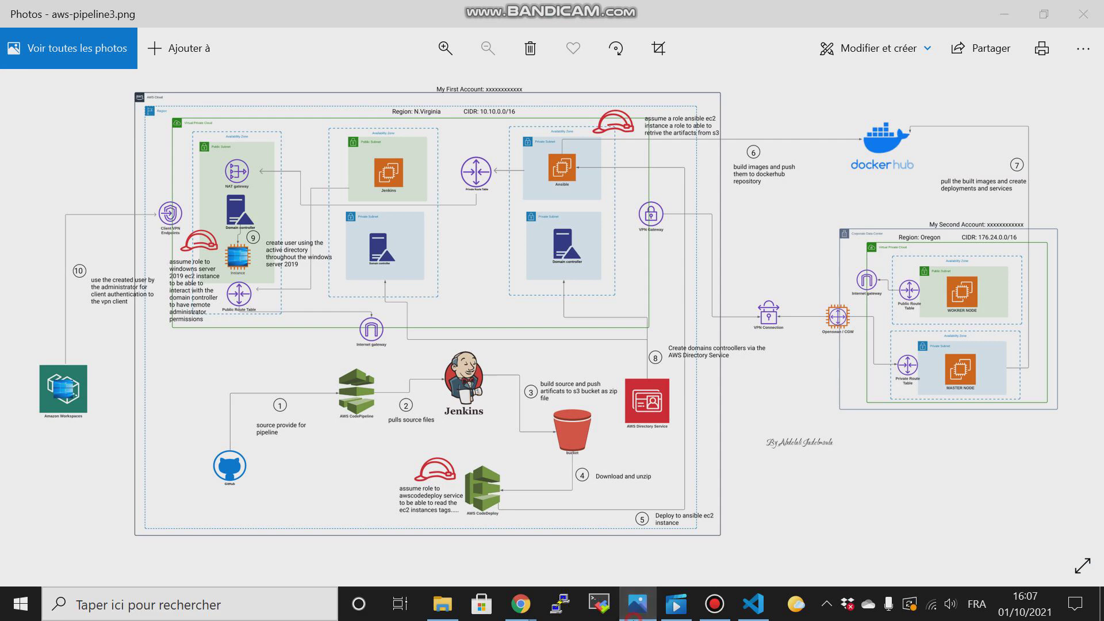
{"action": "left_click", "coordinate": [635, 613]}
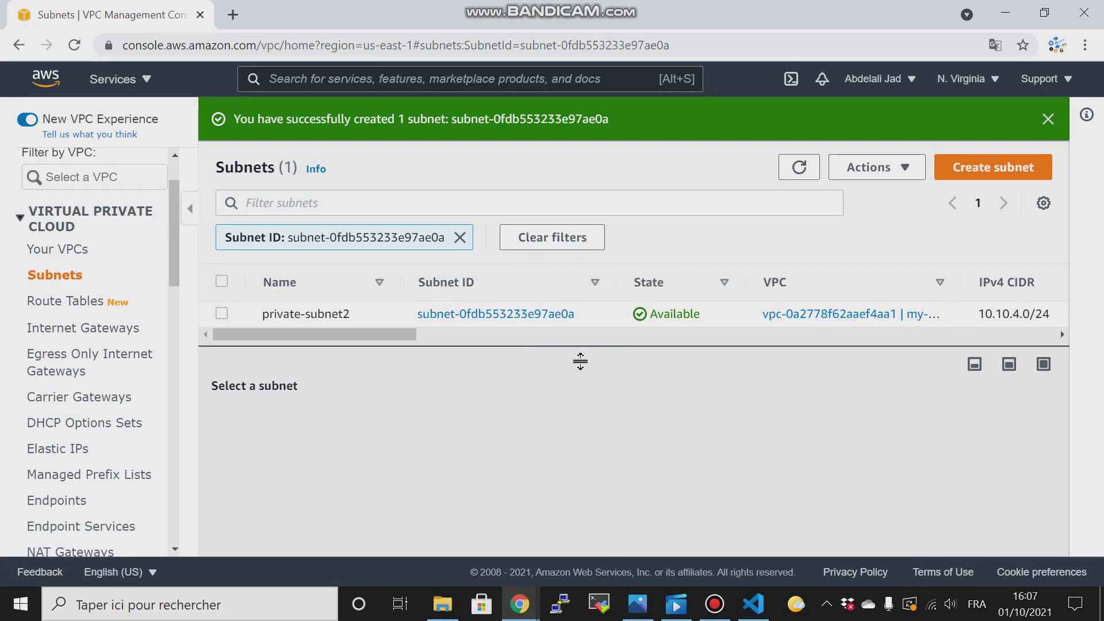
{"action": "left_click_drag", "start_coordinate": [580, 361], "coordinate": [584, 469]}
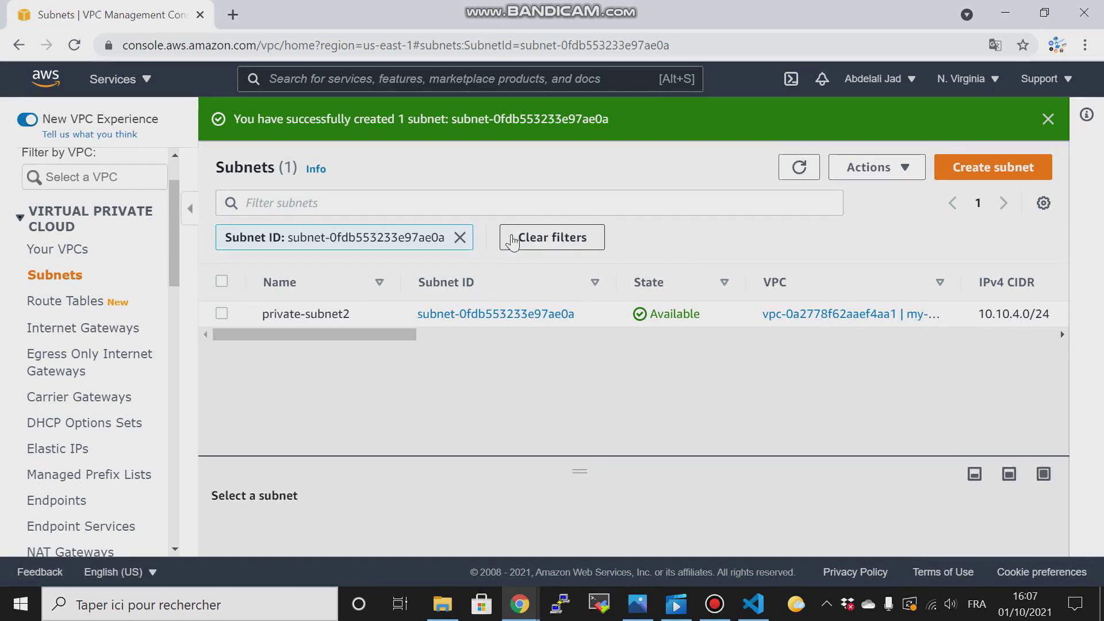
{"action": "left_click", "coordinate": [460, 239]}
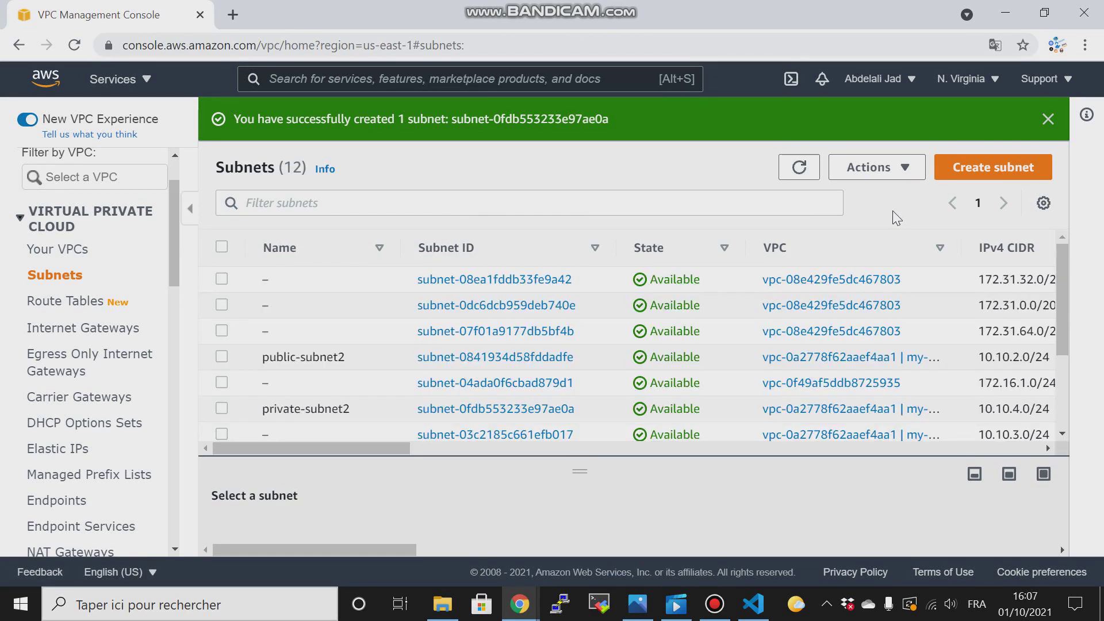
Step: Examine the full subnet list and open the VPC of the unnamed 10.10.3.0/24 subnet, returning to the list
{"action": "left_click_drag", "start_coordinate": [1060, 264], "coordinate": [1057, 347]}
{"action": "left_click_drag", "start_coordinate": [1060, 388], "coordinate": [1066, 245]}
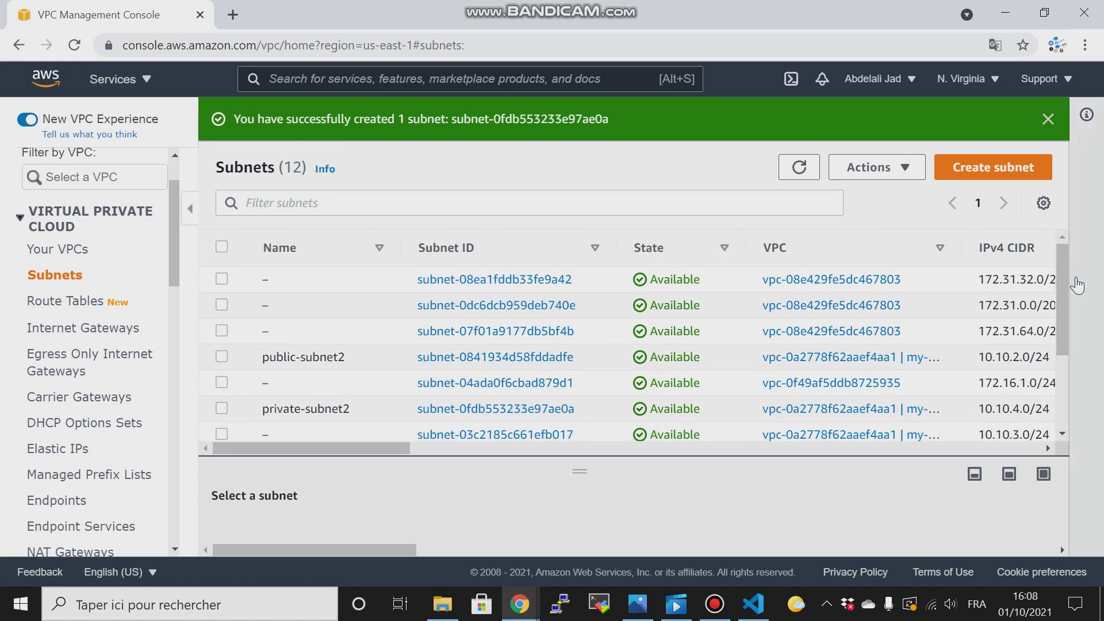
{"action": "left_click_drag", "start_coordinate": [1060, 279], "coordinate": [1057, 408]}
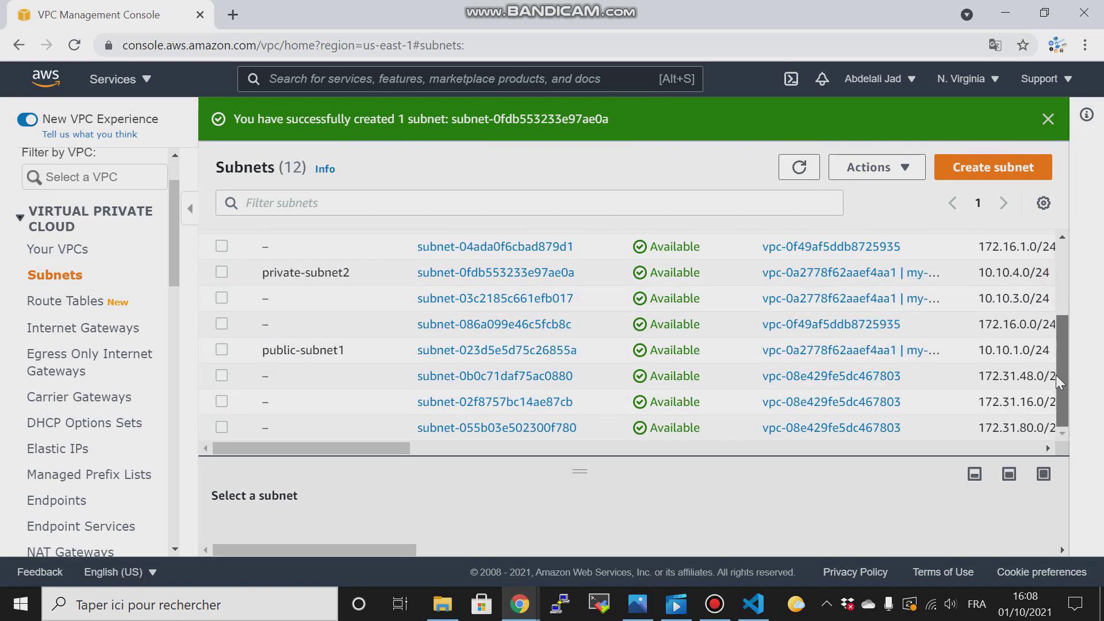
{"action": "left_click_drag", "start_coordinate": [1056, 374], "coordinate": [1055, 322]}
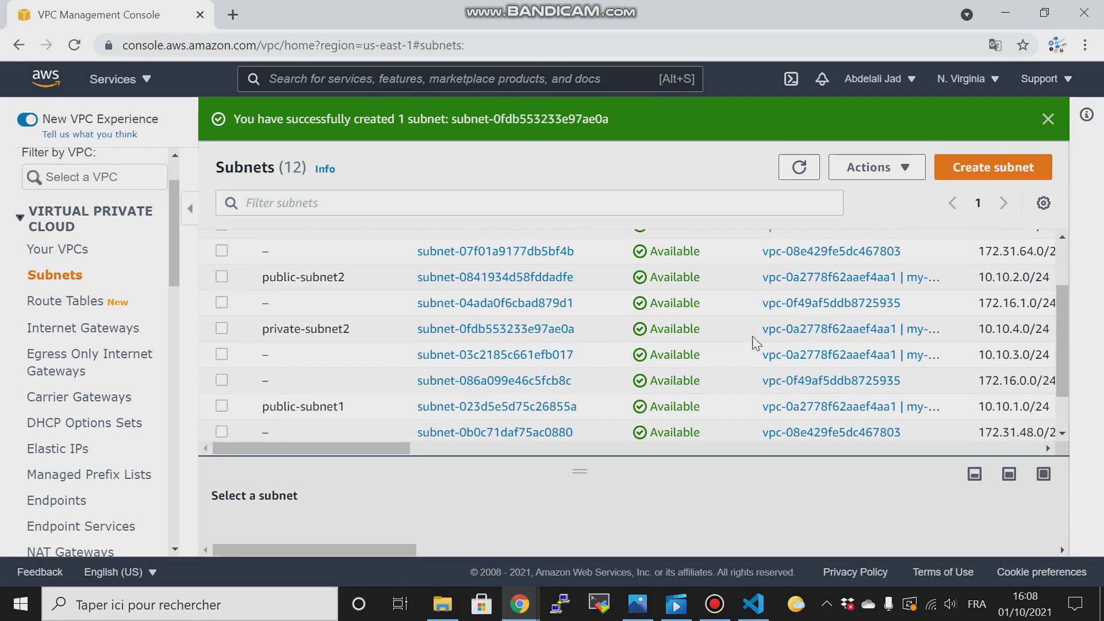
{"action": "left_click", "coordinate": [867, 357]}
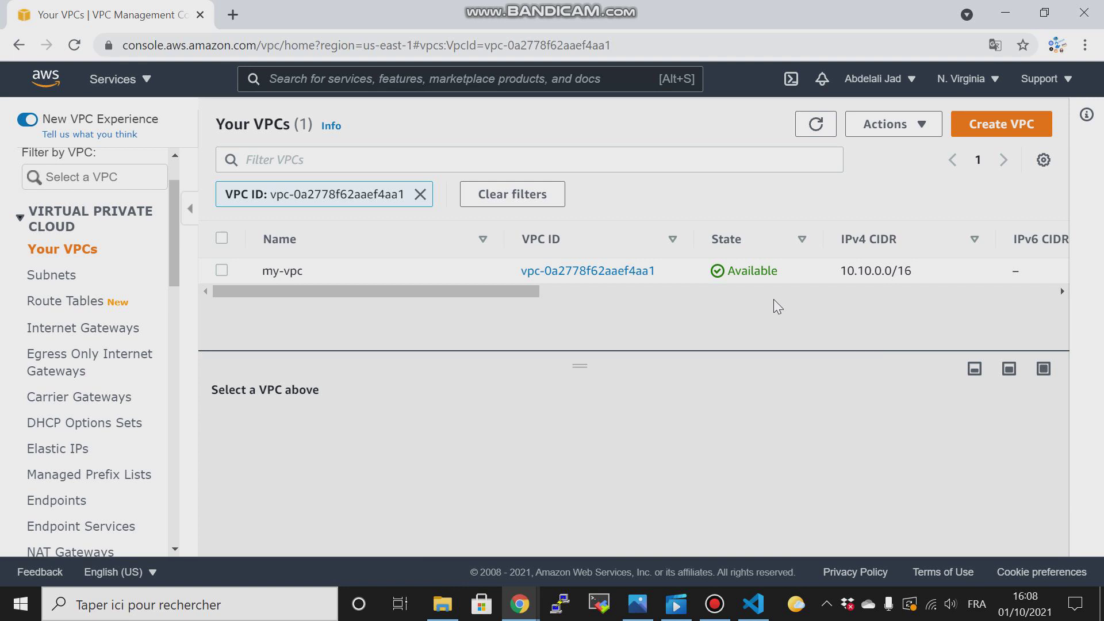
{"action": "left_click", "coordinate": [14, 45]}
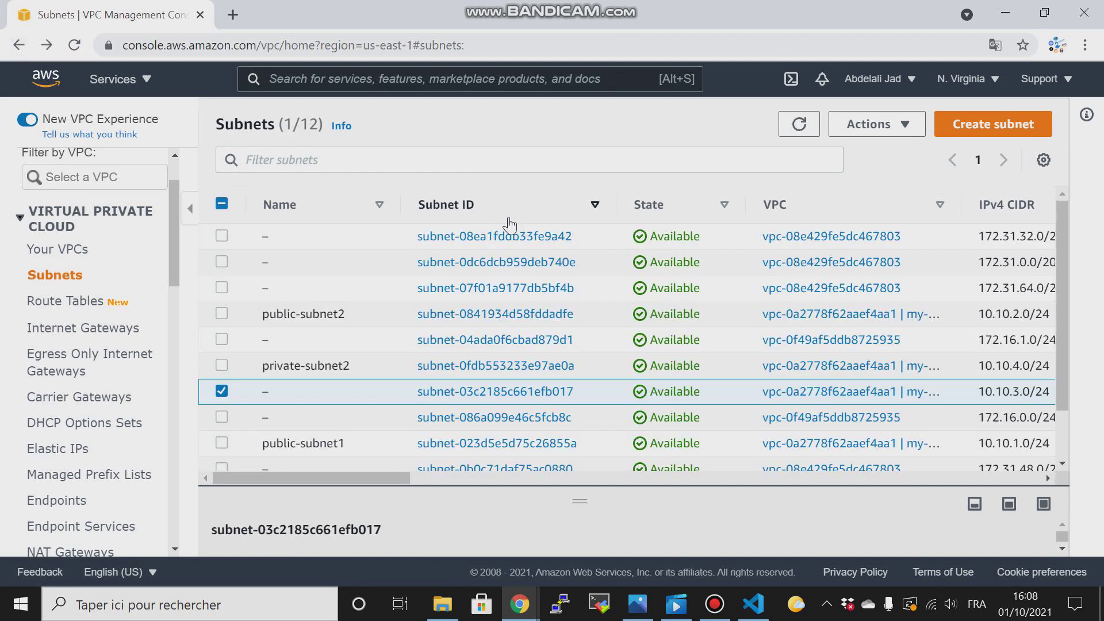
Step: Name the unnamed 10.10.3.0/24 subnet private-subnet1 and deselect it
{"action": "left_click", "coordinate": [279, 392]}
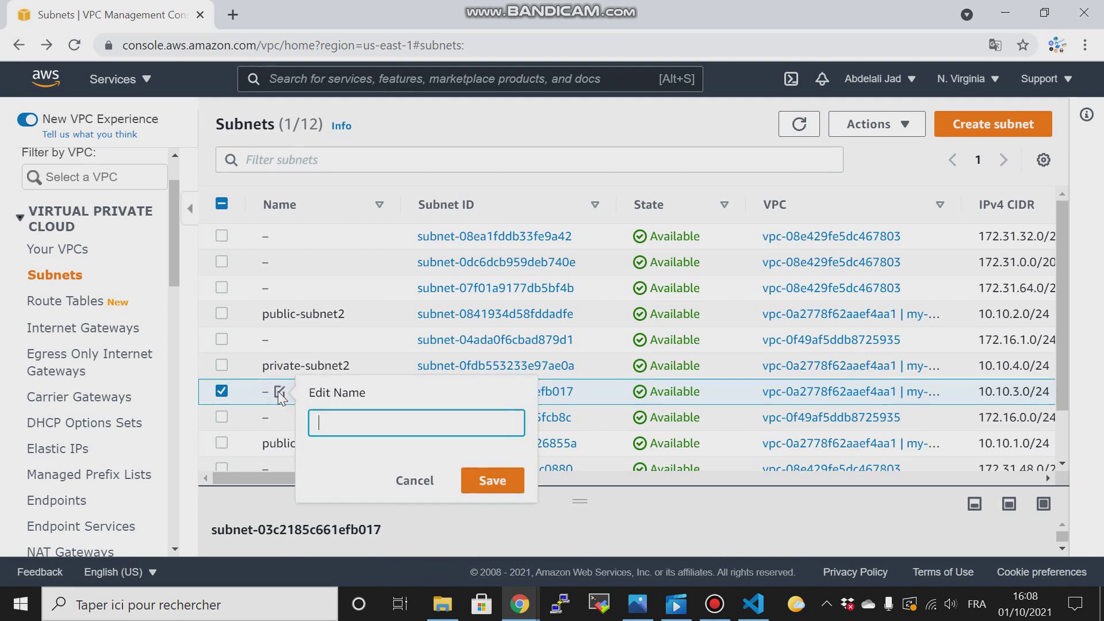
{"action": "type", "text": "private"}
{"action": "type", "text": "-subnet1"}
{"action": "left_click", "coordinate": [489, 482]}
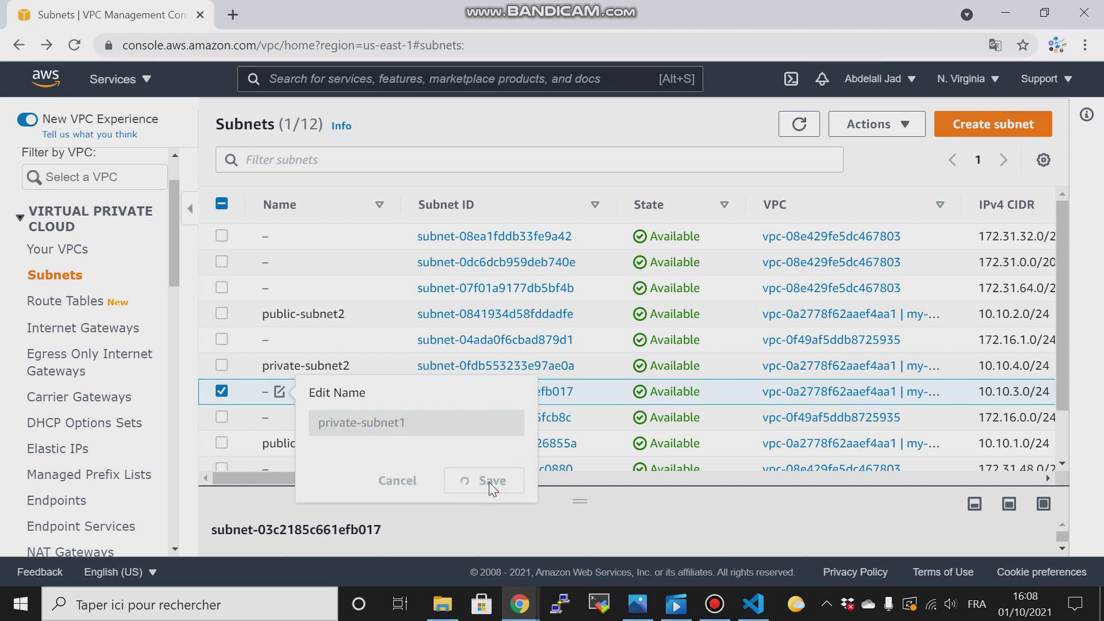
{"action": "left_click", "coordinate": [222, 392]}
Step: Check the architecture diagram for the remaining private subnet and start creating another subnet in my-vpc
{"action": "left_click", "coordinate": [631, 608]}
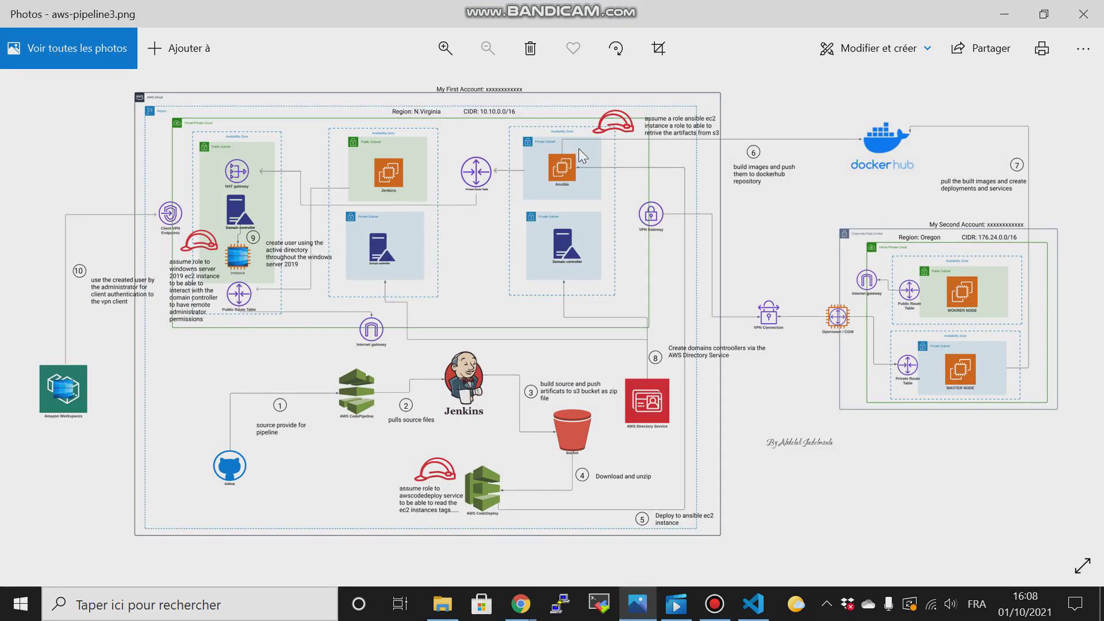
{"action": "left_click", "coordinate": [1004, 14]}
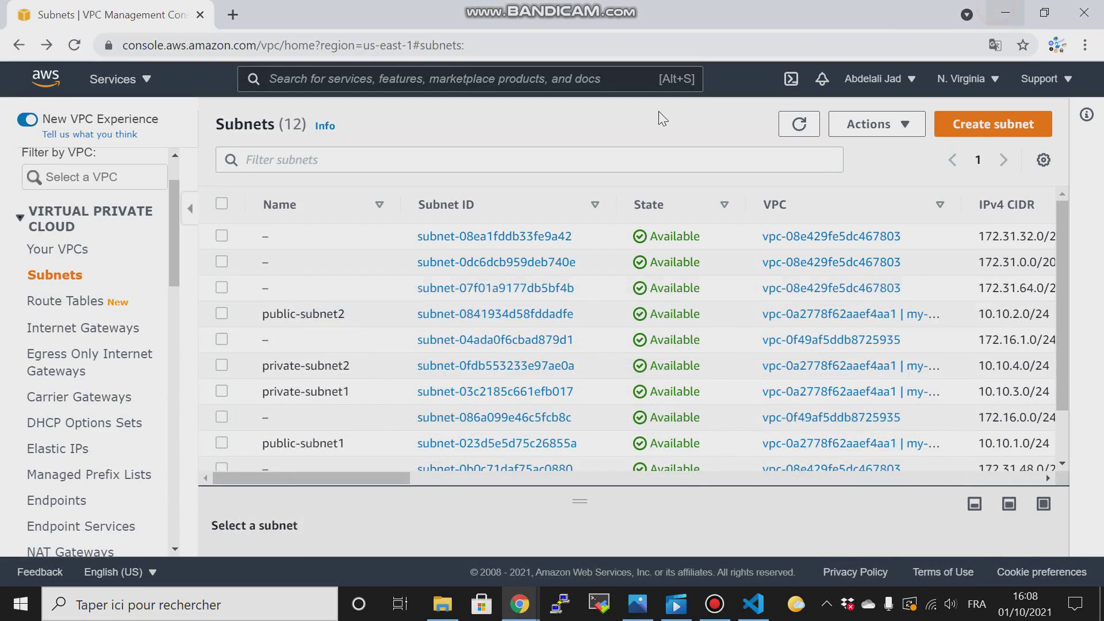
{"action": "left_click", "coordinate": [969, 134]}
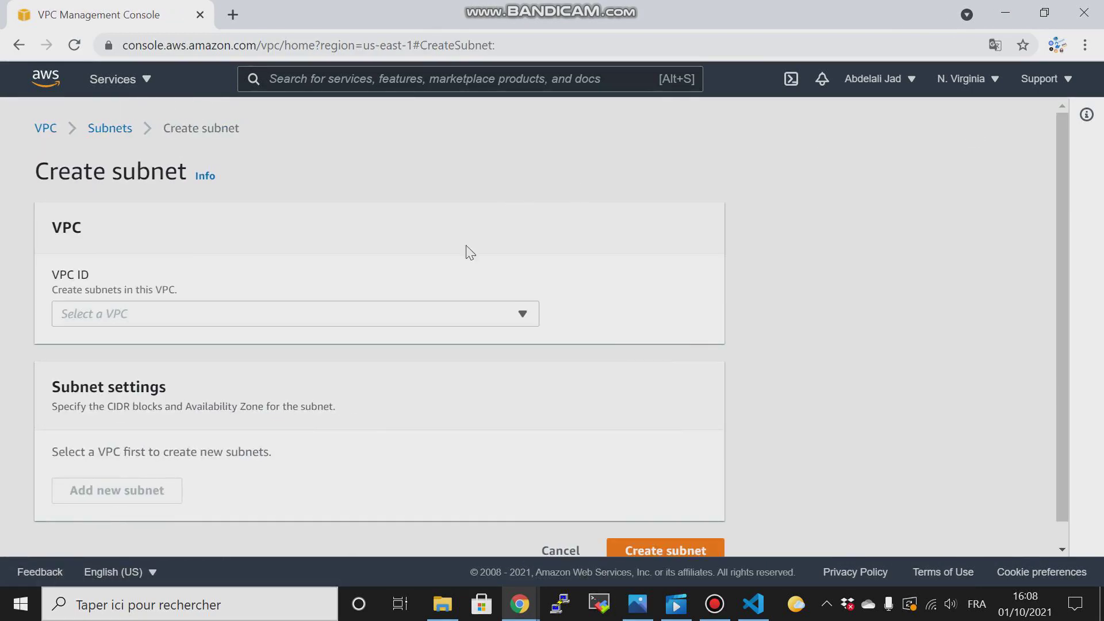
{"action": "left_click", "coordinate": [371, 321]}
{"action": "left_click", "coordinate": [226, 446]}
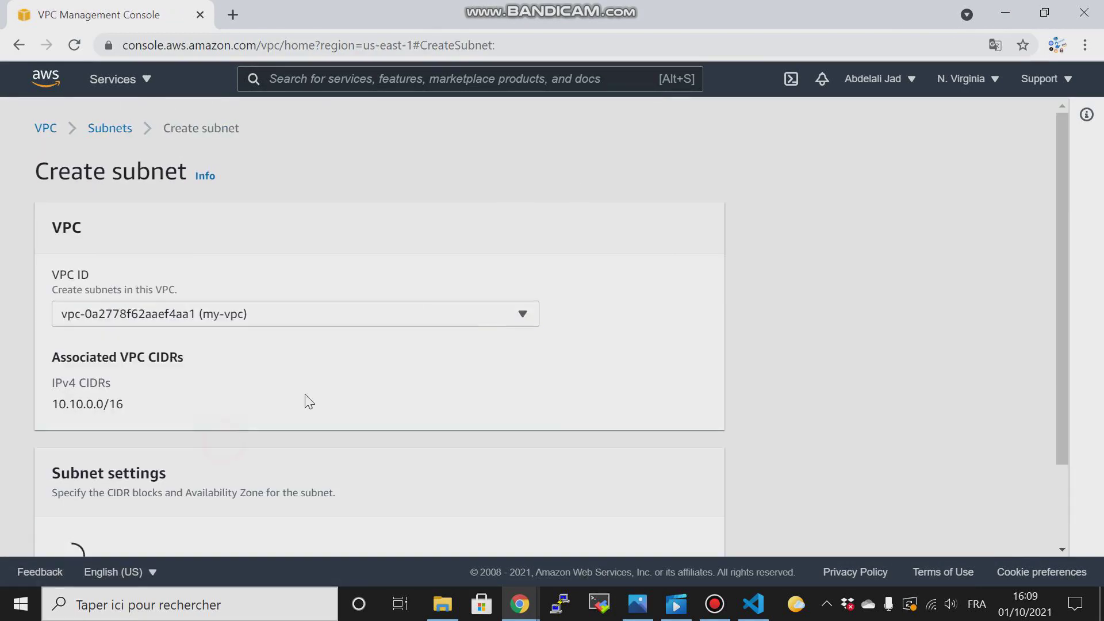
{"action": "left_click_drag", "start_coordinate": [1062, 167], "coordinate": [1086, 296]}
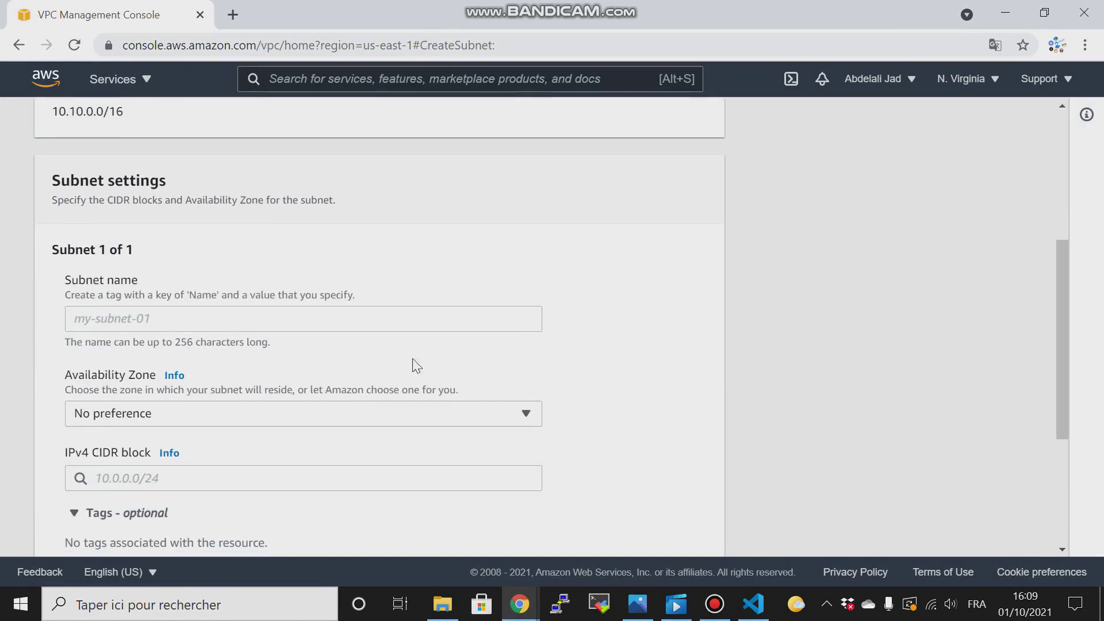
Step: Name the new subnet private-subnet3 and place it in availability zone us-east-1c
{"action": "left_click", "coordinate": [360, 318]}
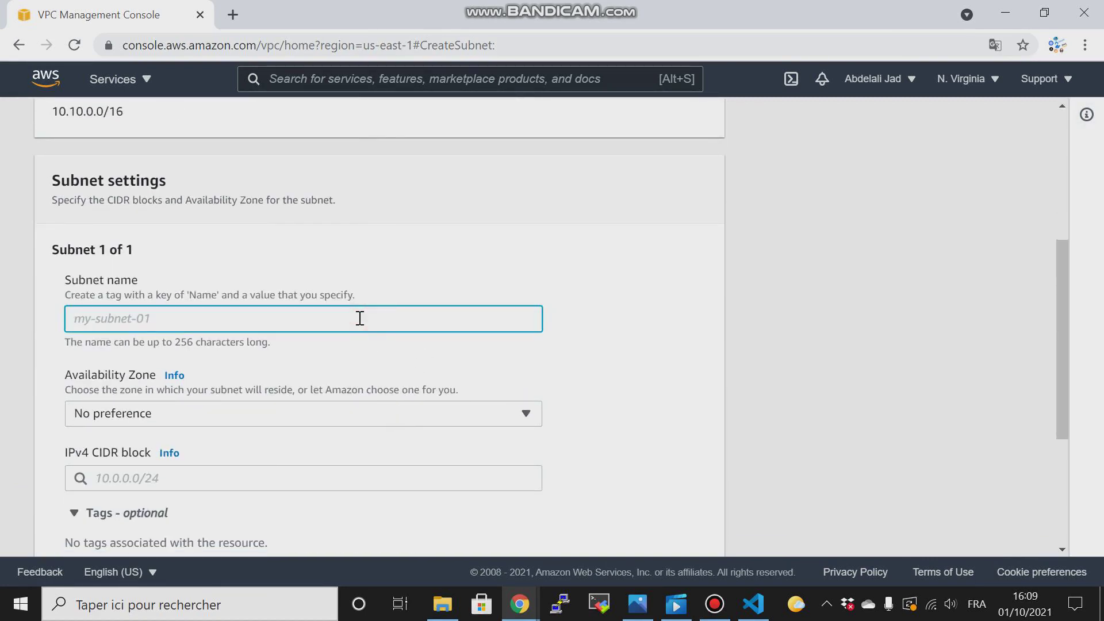
{"action": "type", "text": "private-s"}
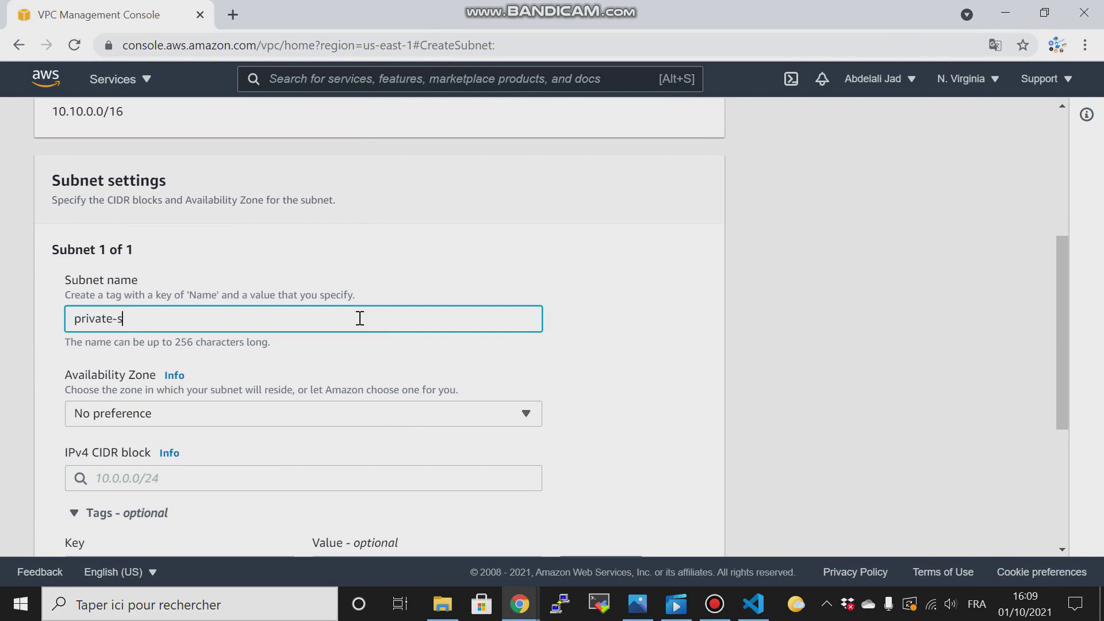
{"action": "type", "text": "ubnet3"}
{"action": "left_click", "coordinate": [192, 413]}
{"action": "left_click", "coordinate": [236, 287]}
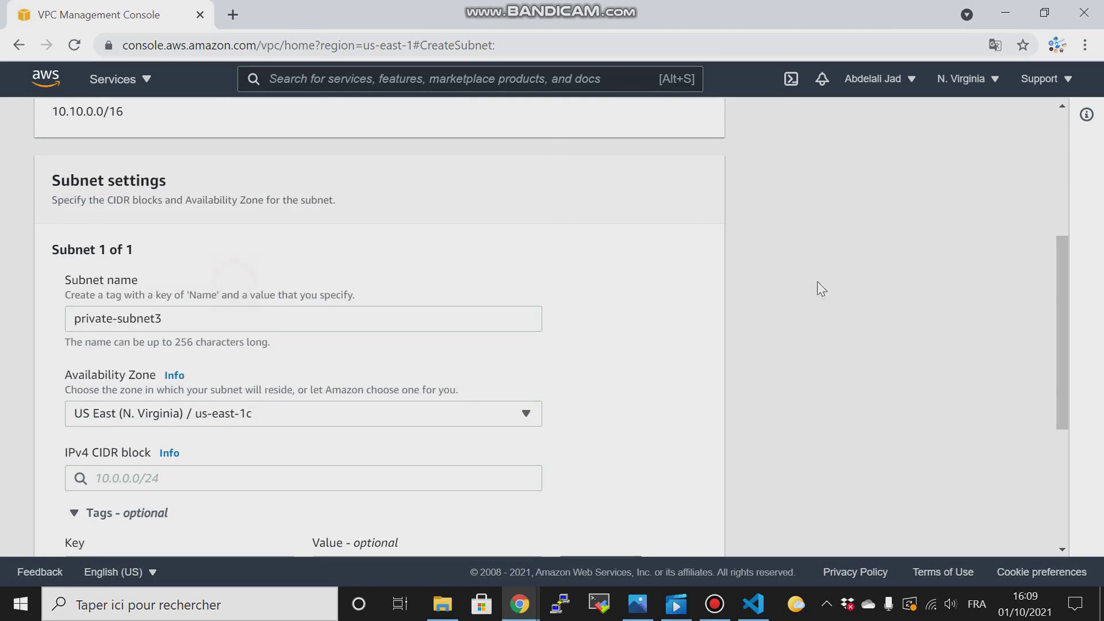
Step: Give private-subnet3 the IPv4 CIDR block 10.10.5.0/24 and create the subnet
{"action": "left_click_drag", "start_coordinate": [1059, 295], "coordinate": [1067, 380]}
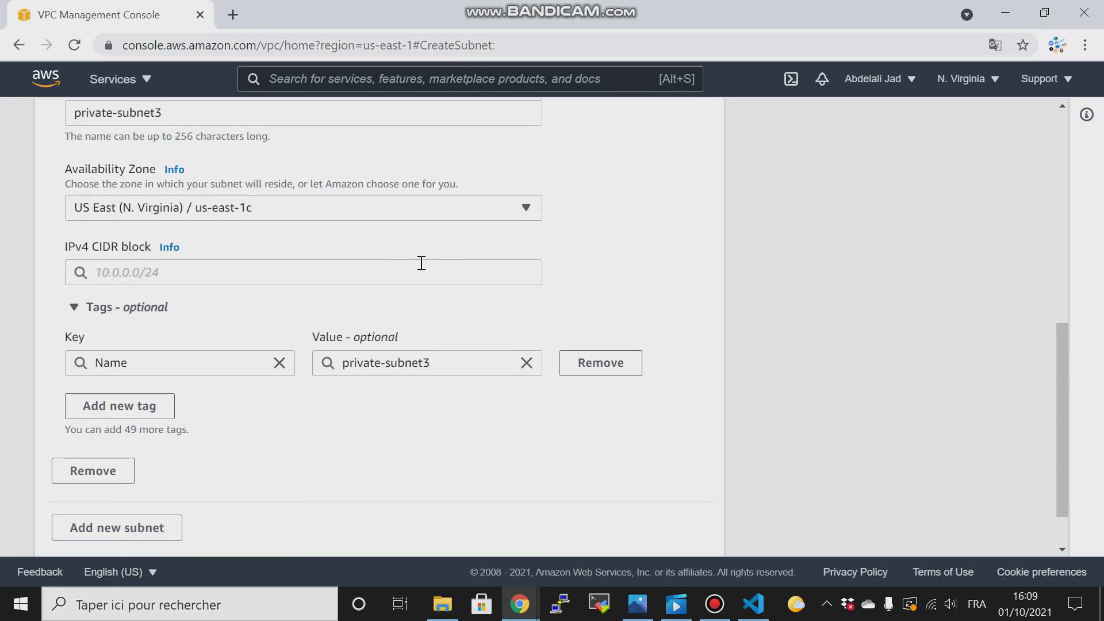
{"action": "left_click", "coordinate": [386, 267]}
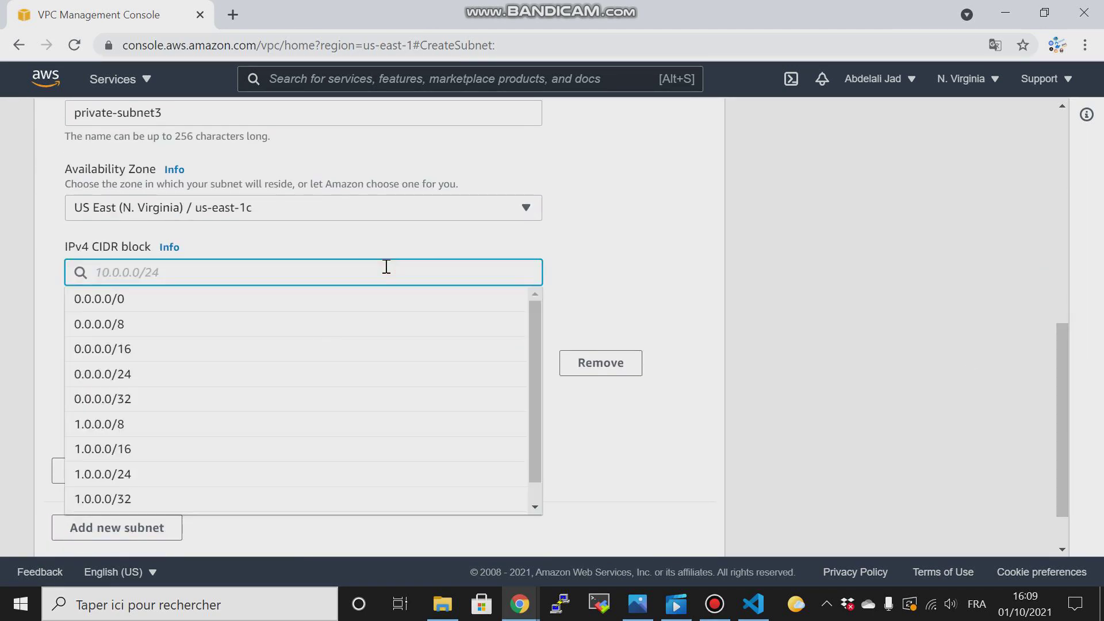
{"action": "type", "text": "10.10."}
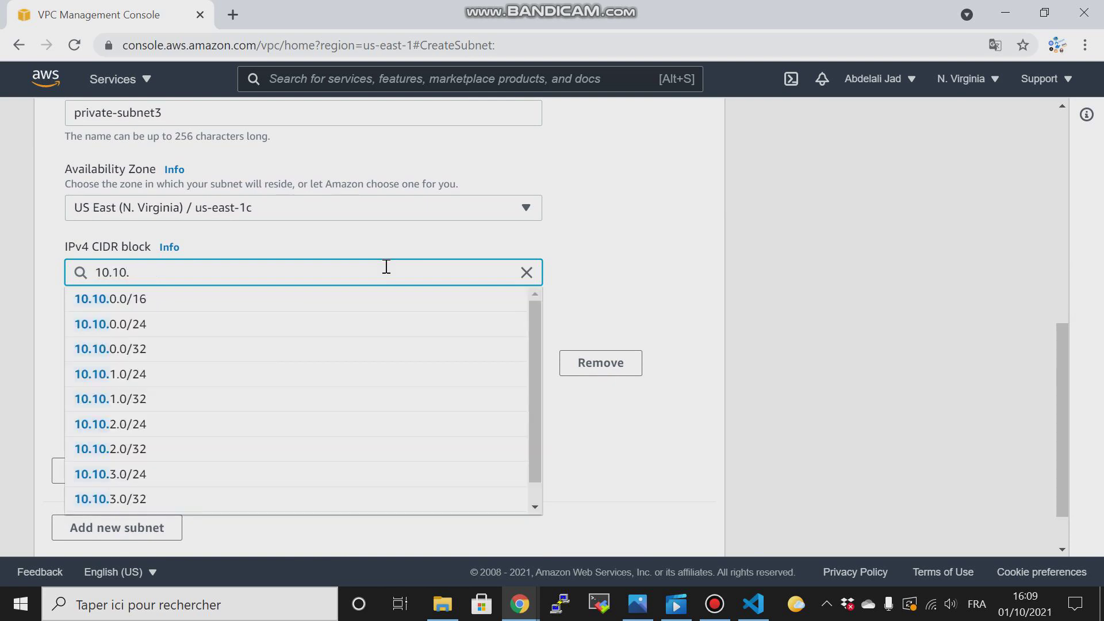
{"action": "type", "text": "5."}
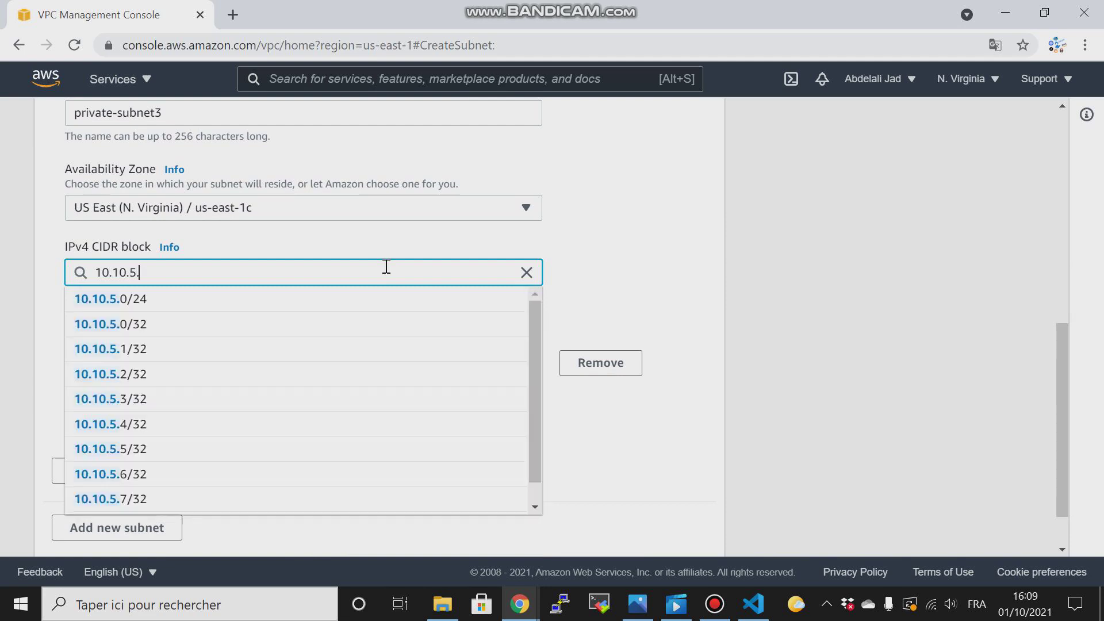
{"action": "type", "text": "0/"}
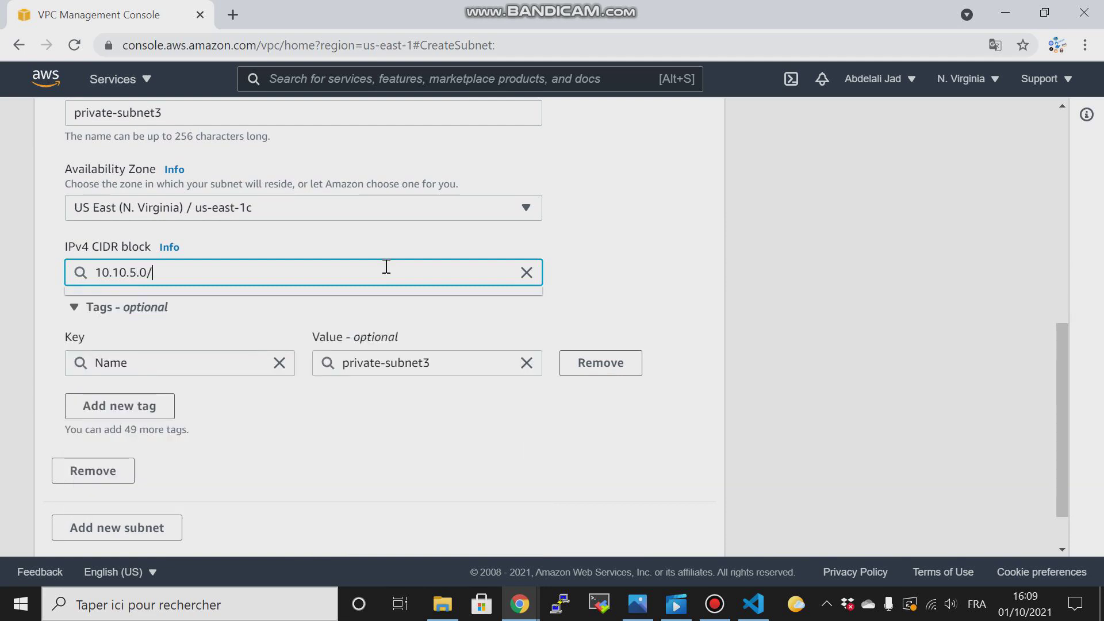
{"action": "type", "text": "24"}
{"action": "left_click_drag", "start_coordinate": [1067, 347], "coordinate": [1049, 463]}
{"action": "left_click", "coordinate": [689, 522]}
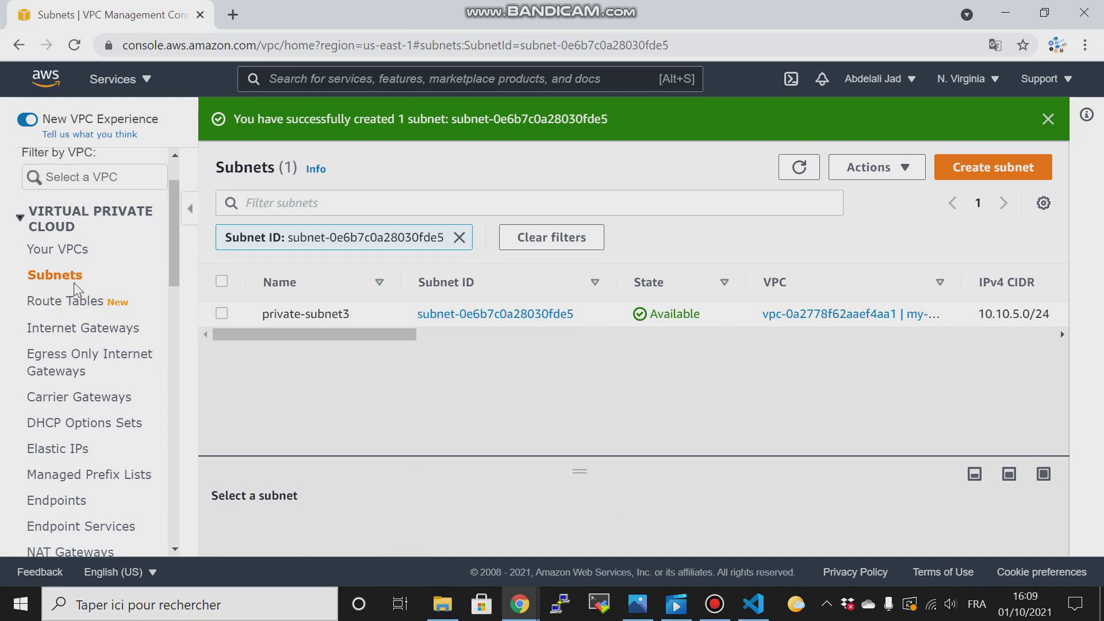
Step: Create a route table named public-routetable in my-vpc
{"action": "left_click", "coordinate": [69, 304]}
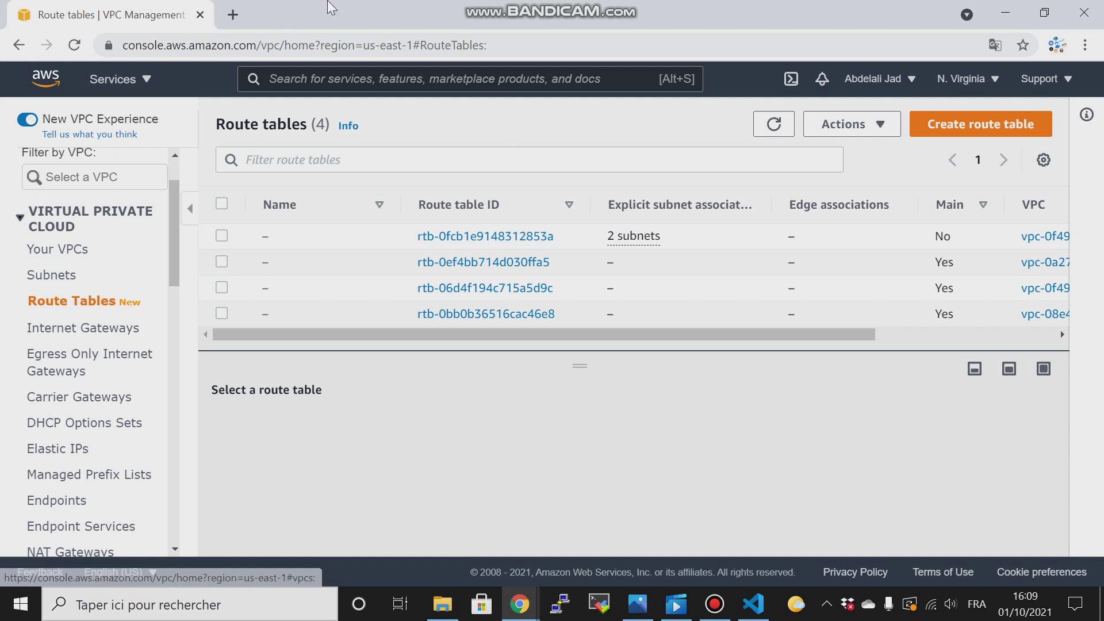
{"action": "left_click", "coordinate": [945, 133]}
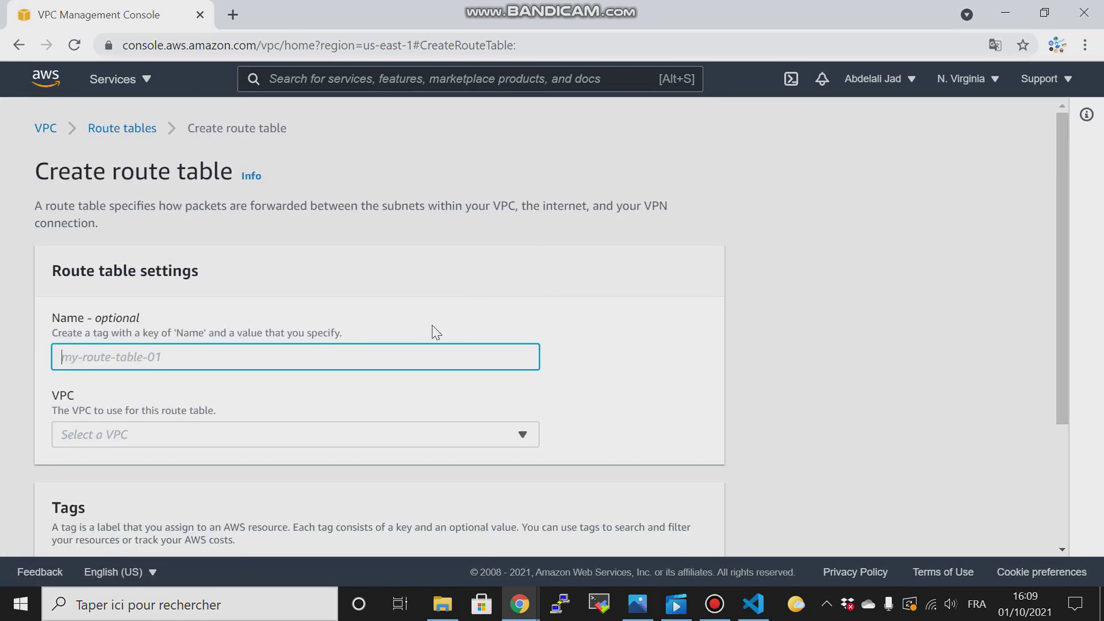
{"action": "type", "text": "pub"}
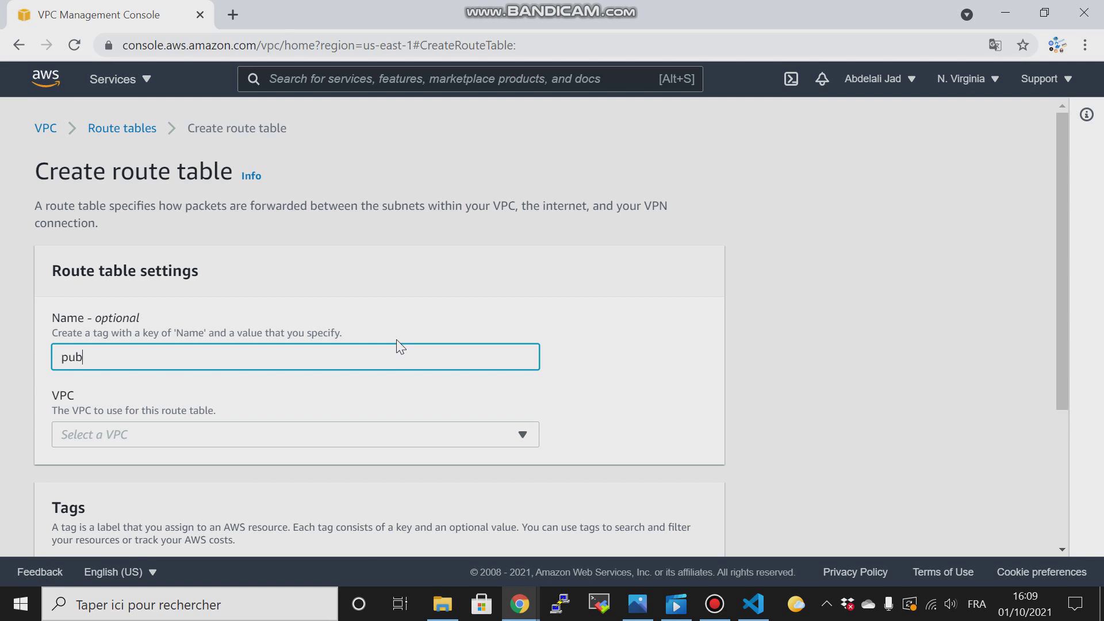
{"action": "type", "text": "lic-routetable"}
{"action": "left_click", "coordinate": [293, 447]}
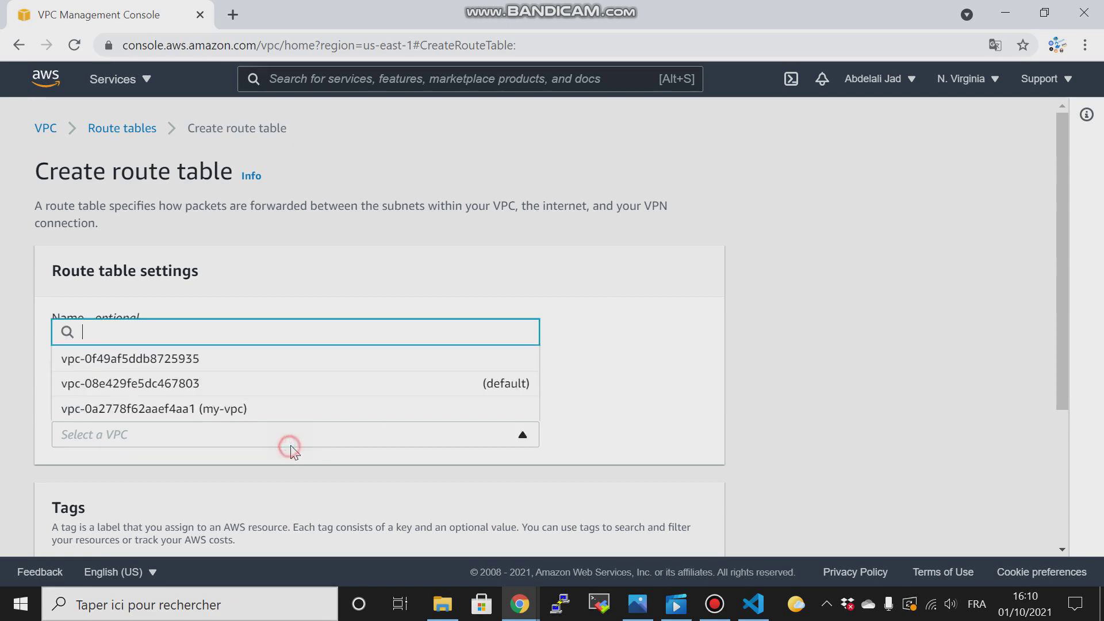
{"action": "left_click", "coordinate": [252, 408]}
{"action": "left_click_drag", "start_coordinate": [1053, 164], "coordinate": [1056, 298]}
{"action": "left_click", "coordinate": [638, 528]}
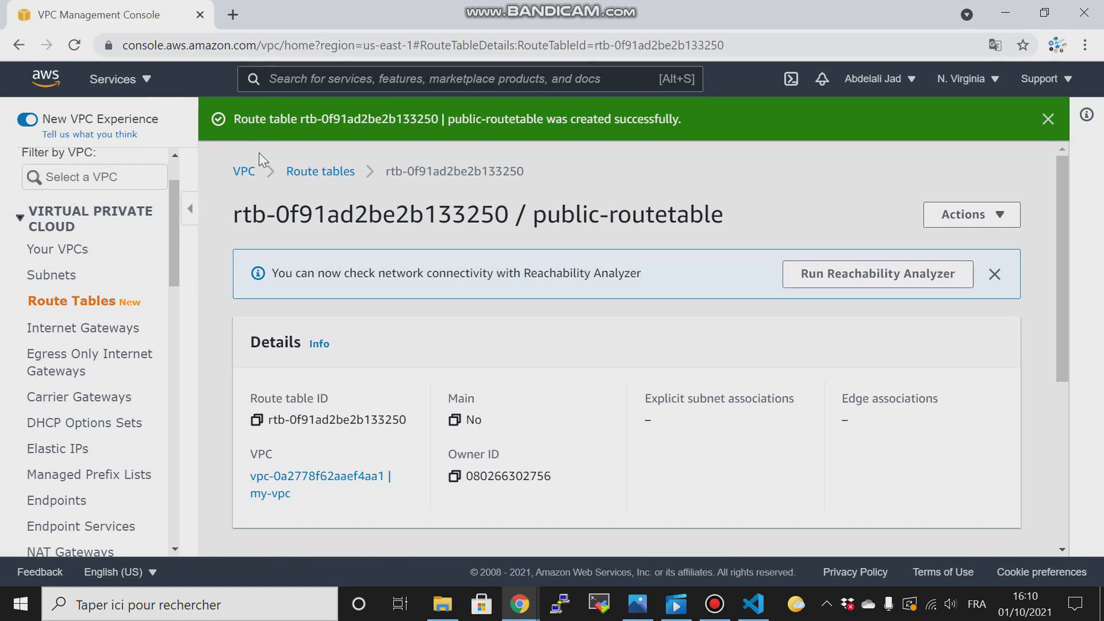
Step: Create another route table named private-routetable in my-vpc
{"action": "left_click", "coordinate": [327, 171]}
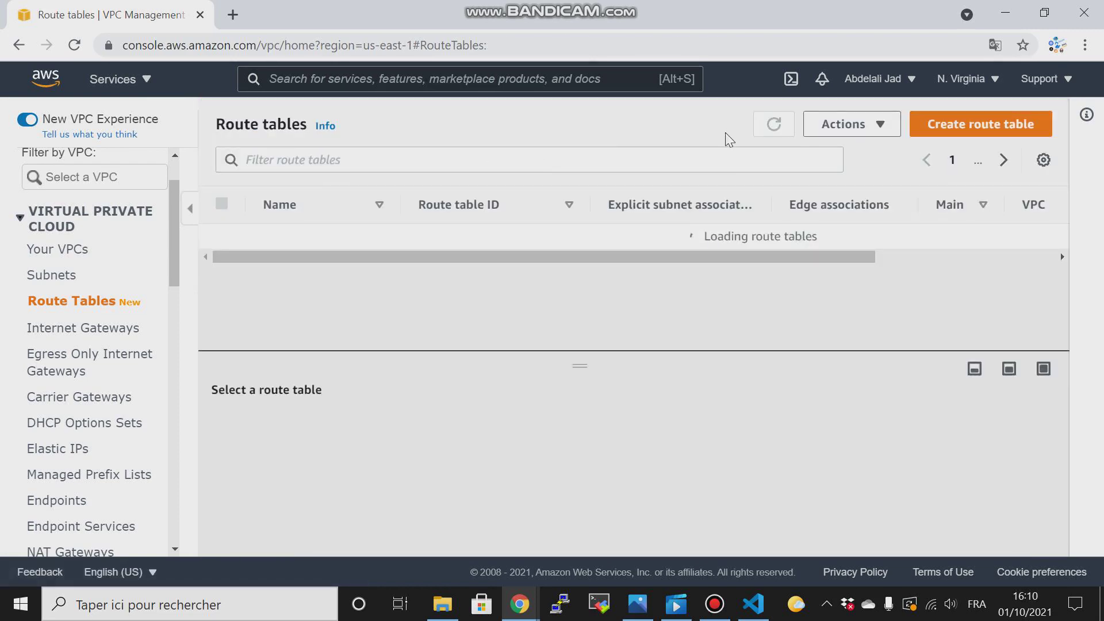
{"action": "left_click", "coordinate": [996, 136]}
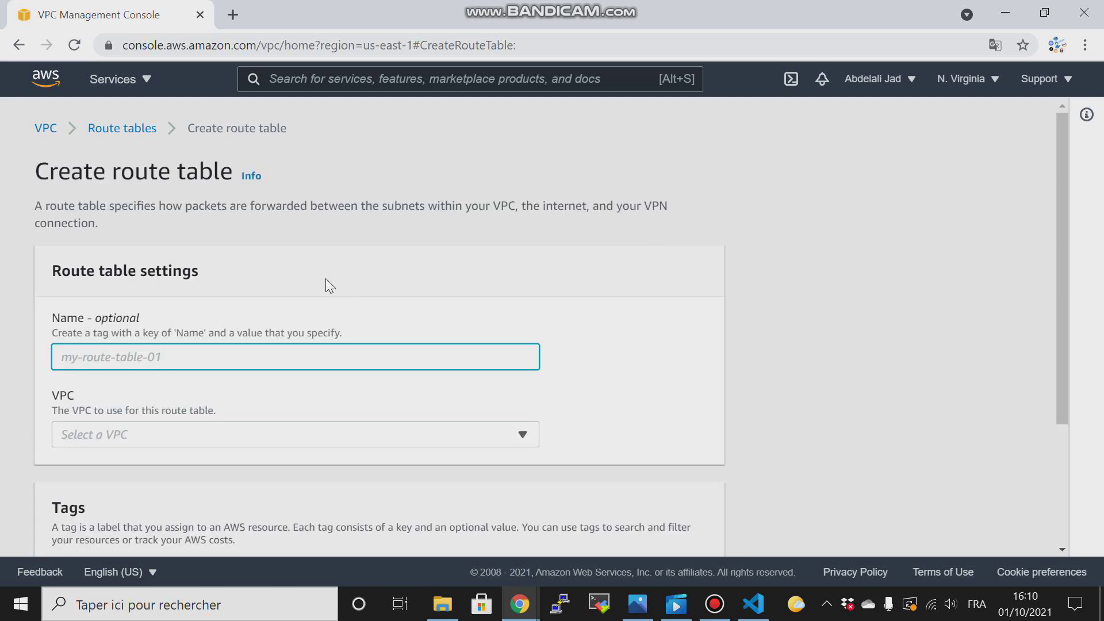
{"action": "type", "text": "private"}
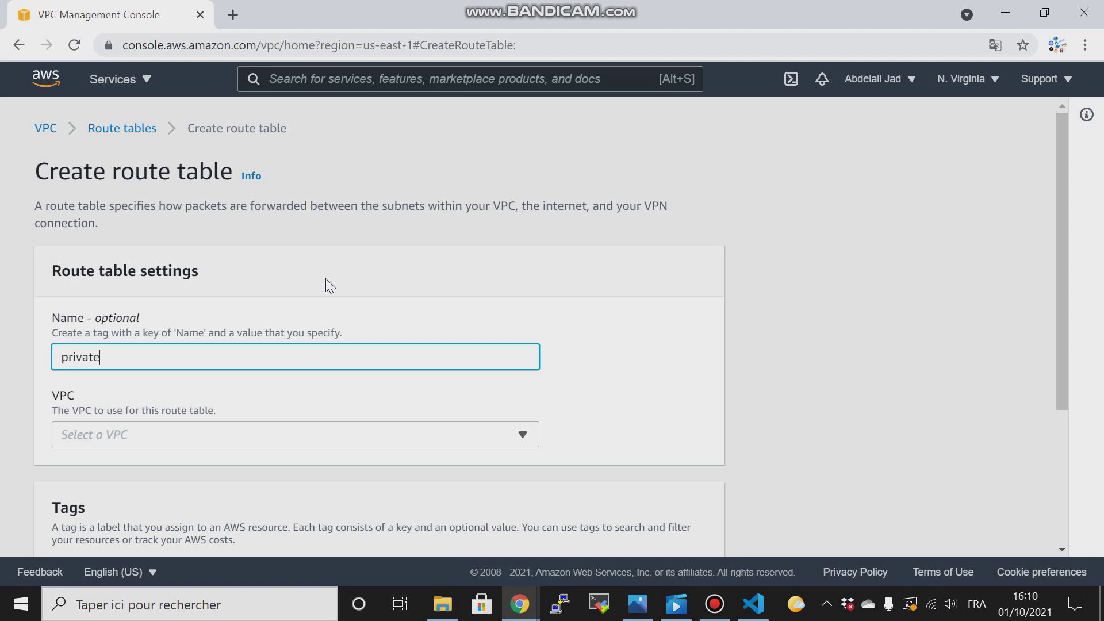
{"action": "type", "text": "-routetable"}
{"action": "left_click", "coordinate": [406, 440]}
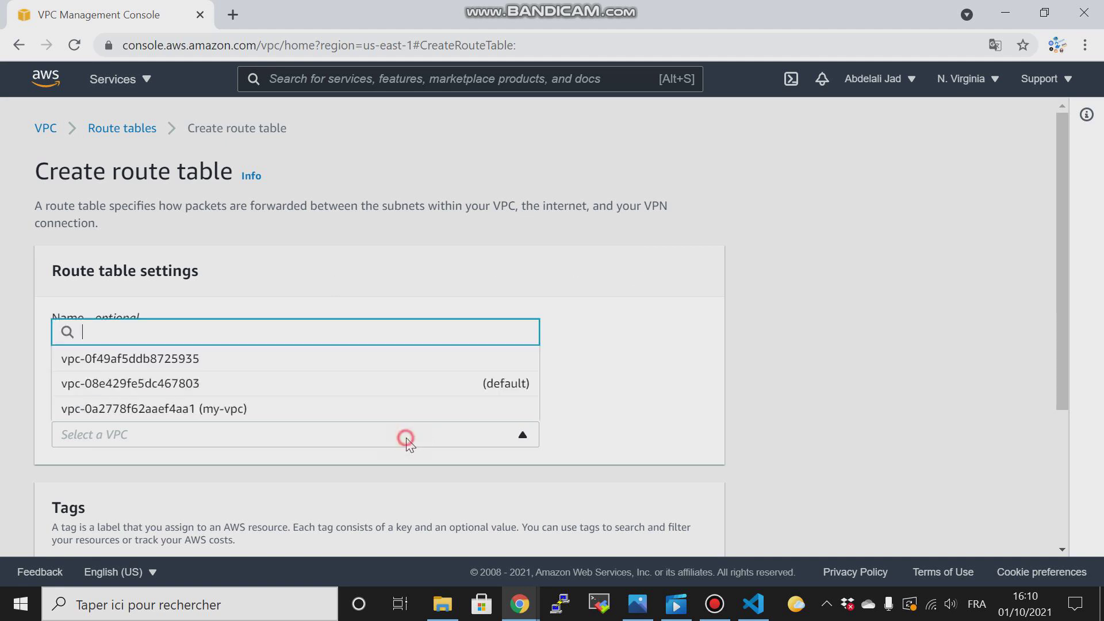
{"action": "left_click", "coordinate": [296, 409]}
{"action": "left_click_drag", "start_coordinate": [1063, 138], "coordinate": [1065, 336]}
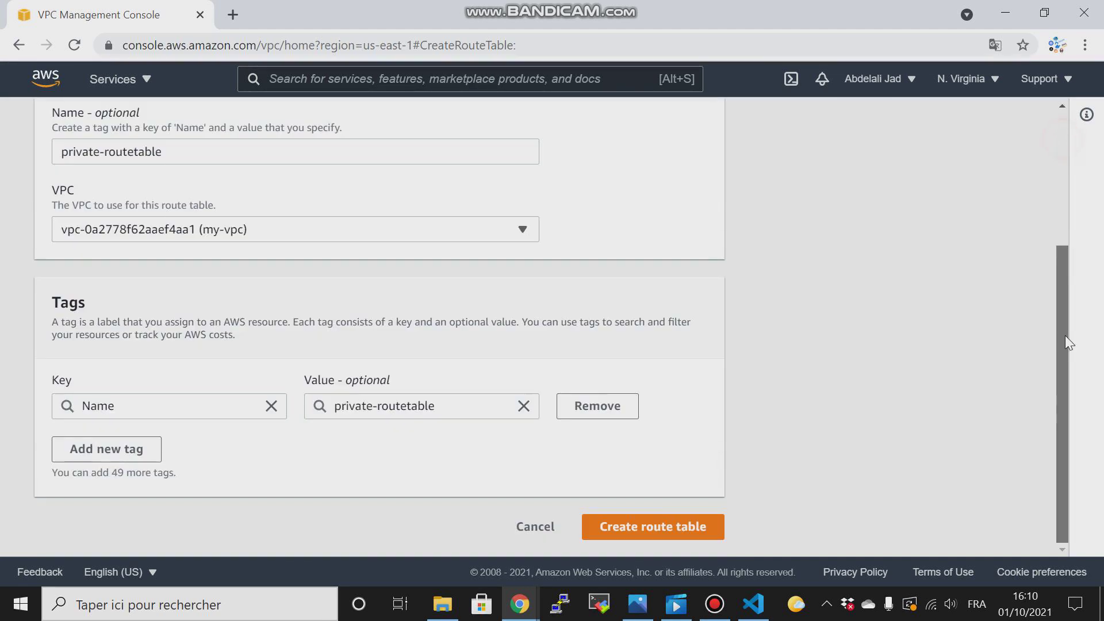
{"action": "left_click", "coordinate": [665, 528]}
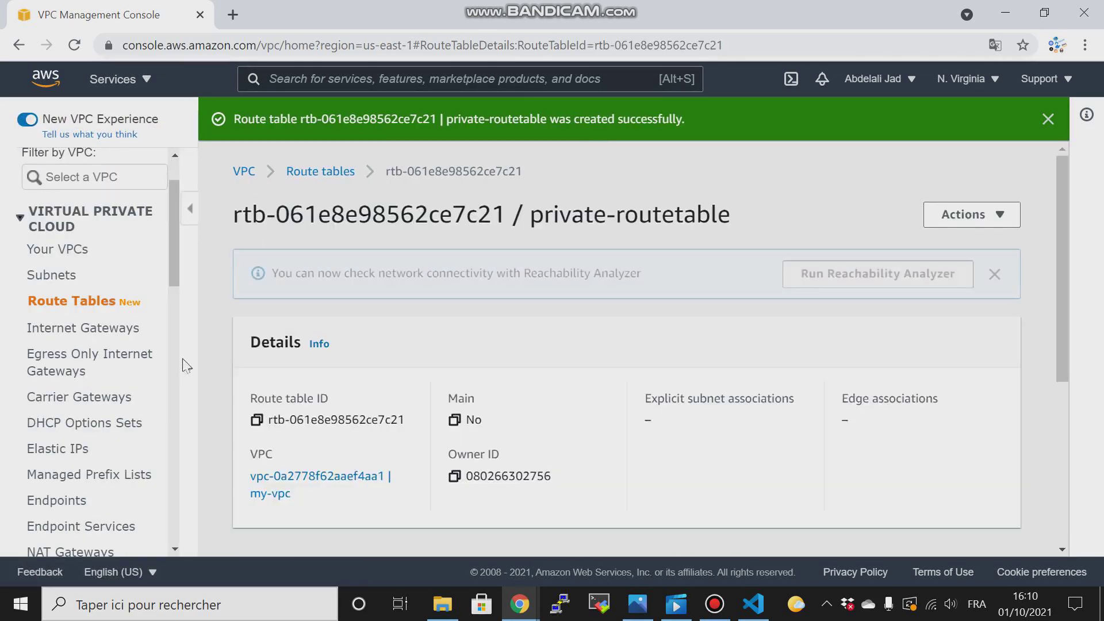
Step: Associate public-subnet1 and public-subnet2 with public-routetable and save the associations
{"action": "left_click", "coordinate": [84, 302]}
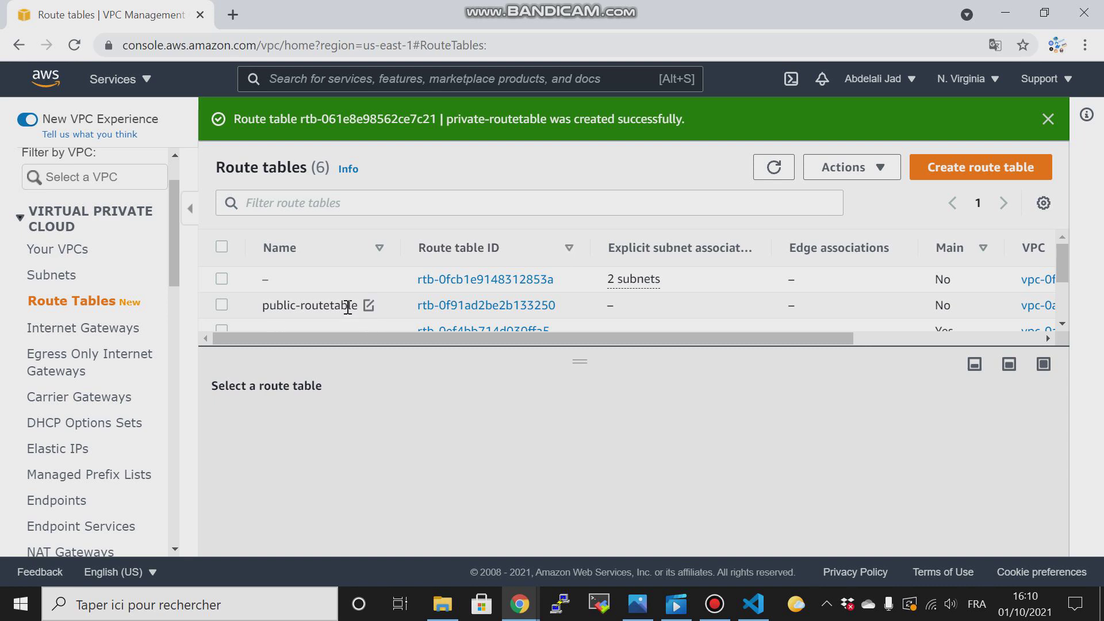
{"action": "left_click", "coordinate": [440, 306]}
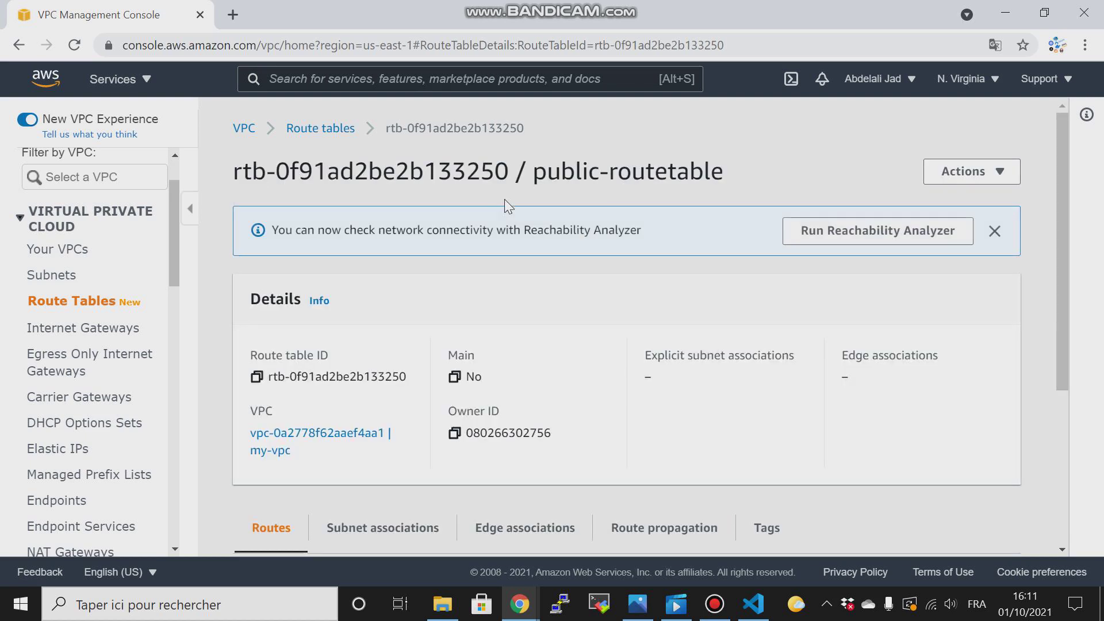
{"action": "left_click_drag", "start_coordinate": [1060, 188], "coordinate": [1067, 336]}
{"action": "left_click", "coordinate": [366, 295]}
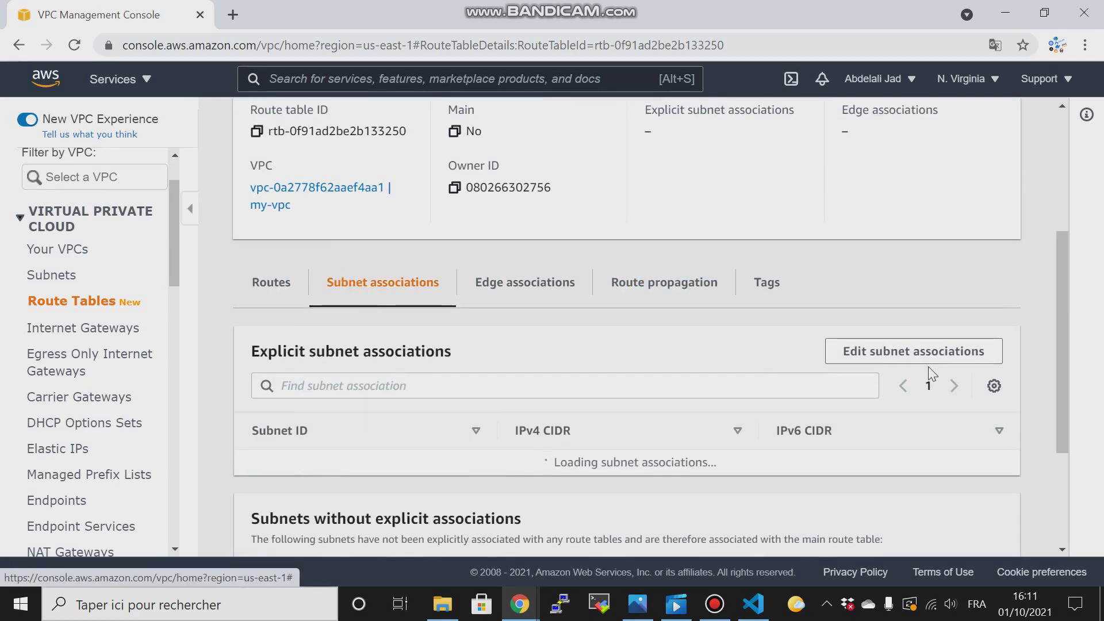
{"action": "left_click", "coordinate": [885, 361]}
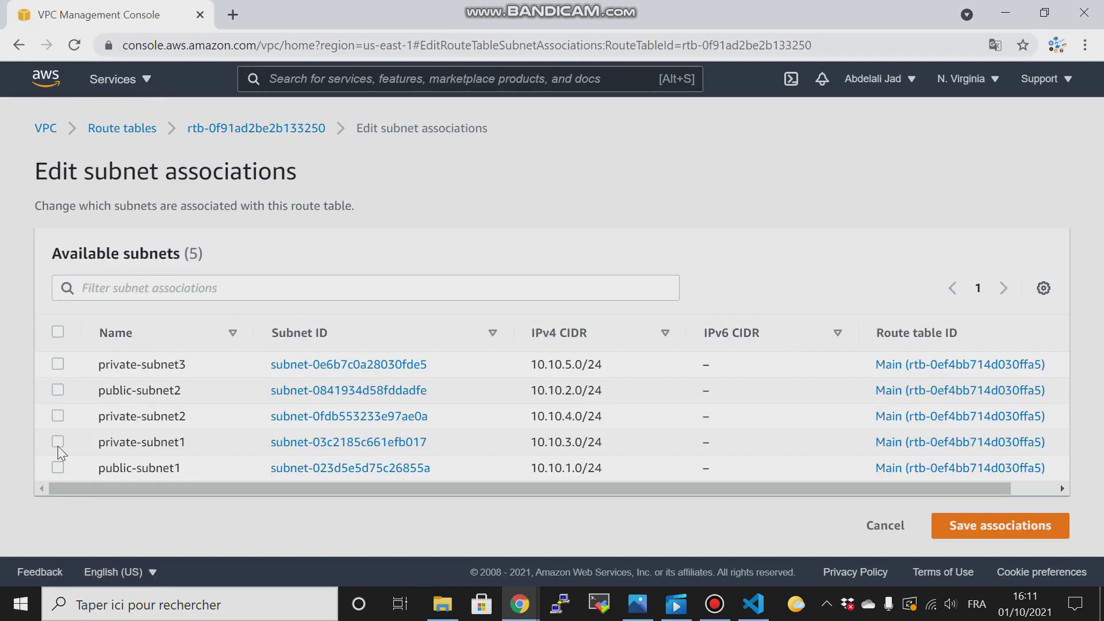
{"action": "left_click", "coordinate": [57, 468]}
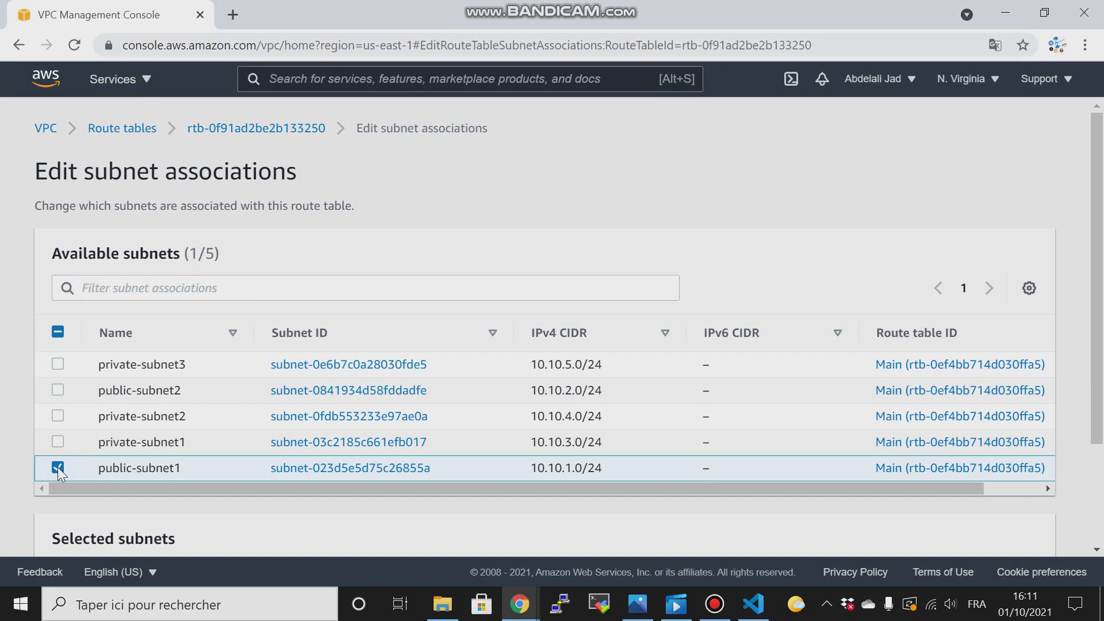
{"action": "left_click", "coordinate": [57, 391]}
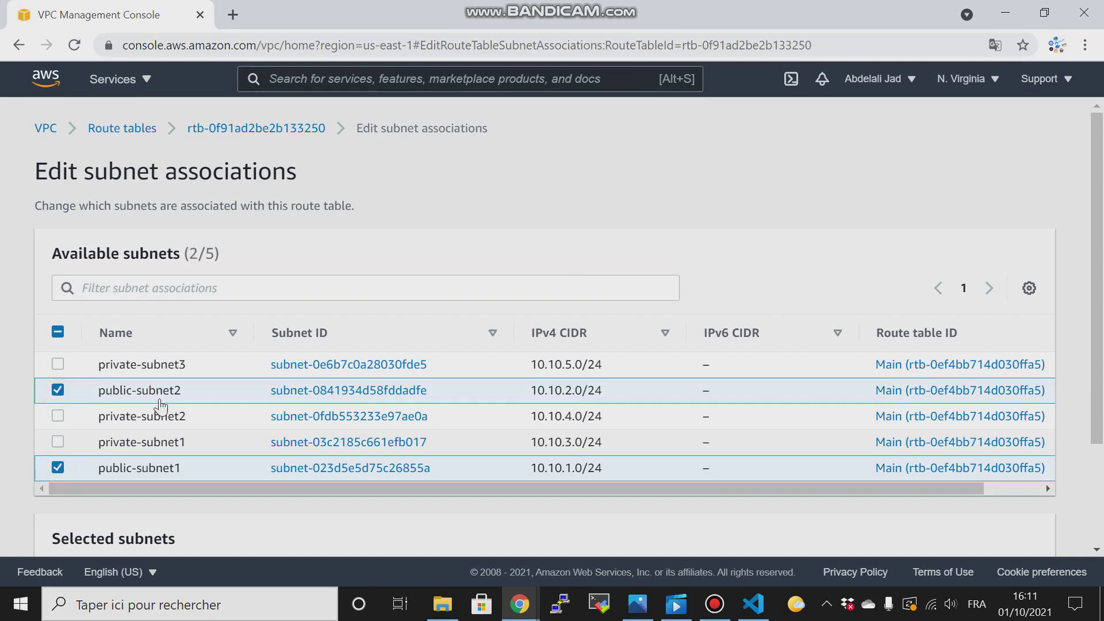
{"action": "scroll", "coordinate": [921, 517], "scroll_direction": "down", "scroll_amount": 2}
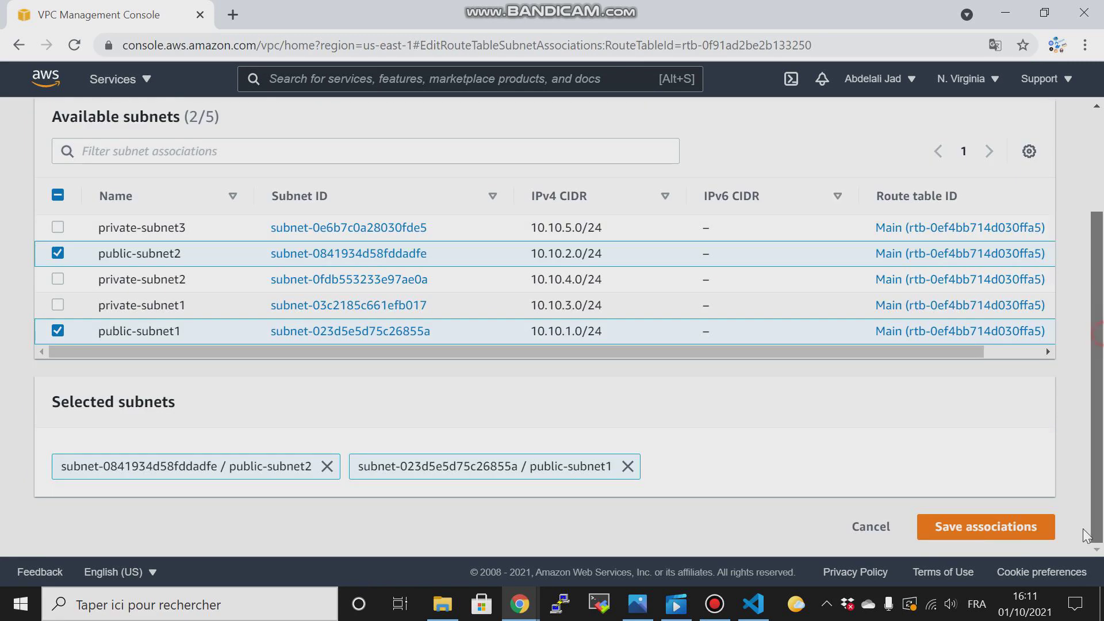
{"action": "left_click", "coordinate": [932, 532]}
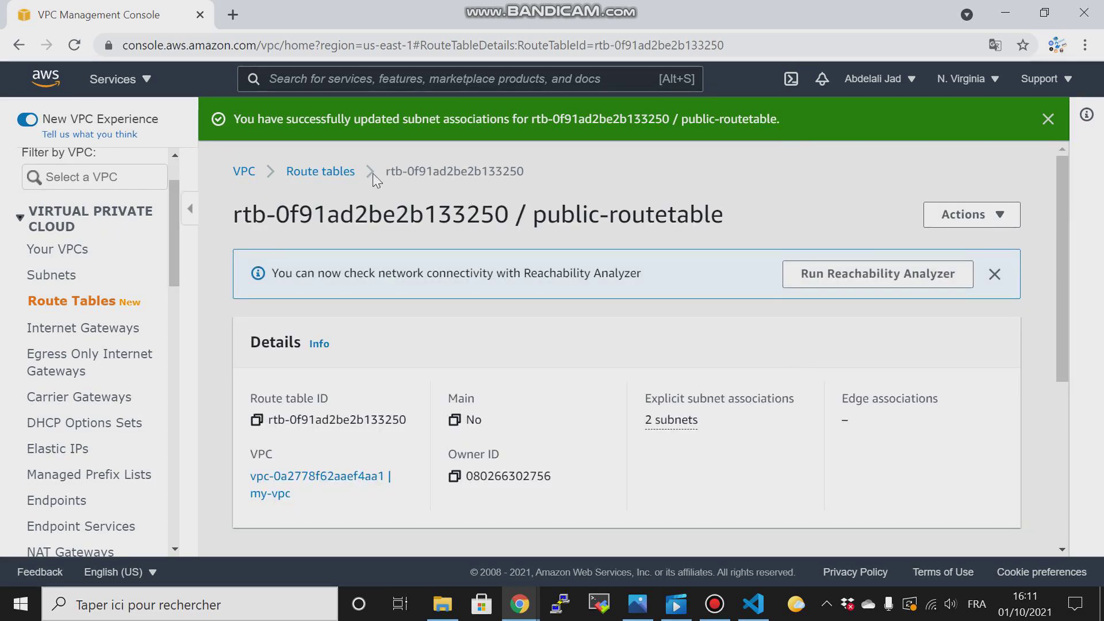
Step: Associate private-subnet1, private-subnet2 and private-subnet3 with private-routetable and save the associations
{"action": "left_click", "coordinate": [333, 171]}
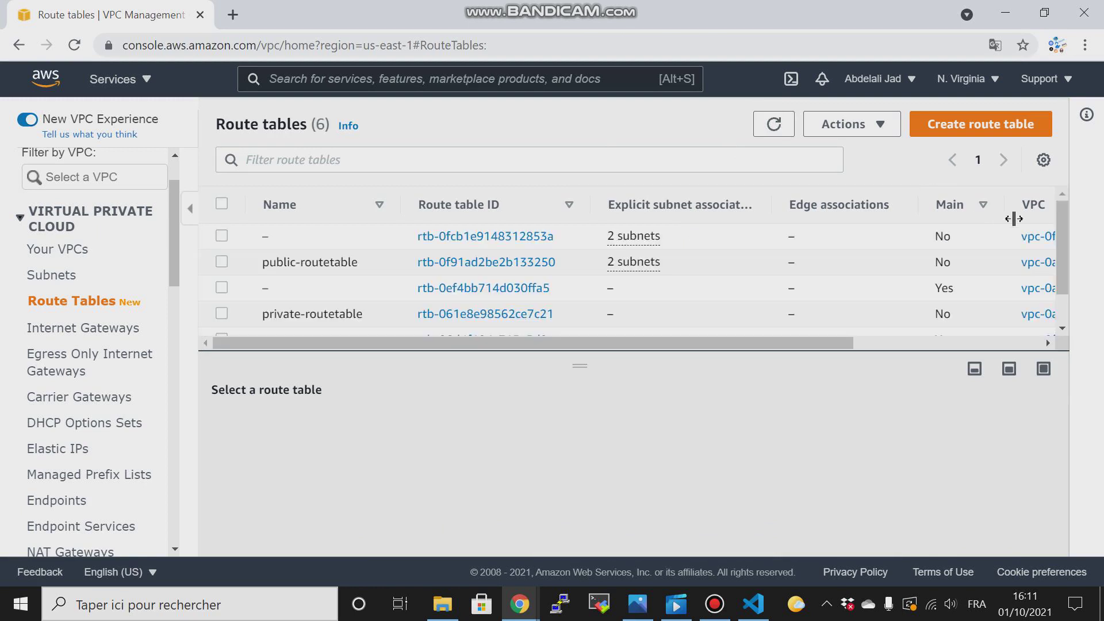
{"action": "left_click_drag", "start_coordinate": [1063, 236], "coordinate": [1067, 266]}
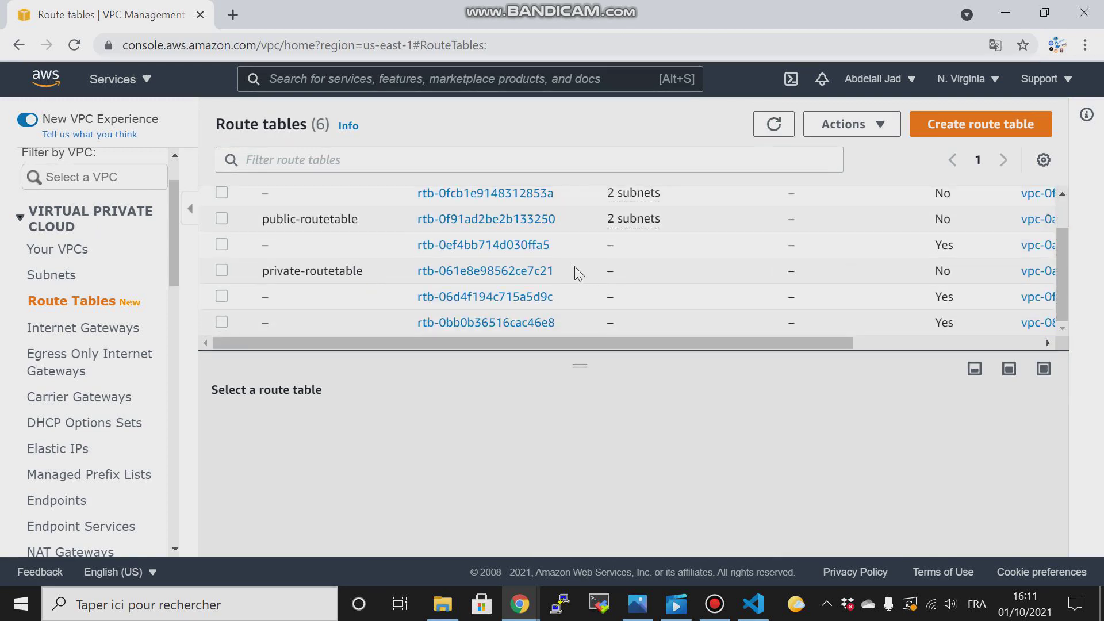
{"action": "left_click", "coordinate": [453, 270]}
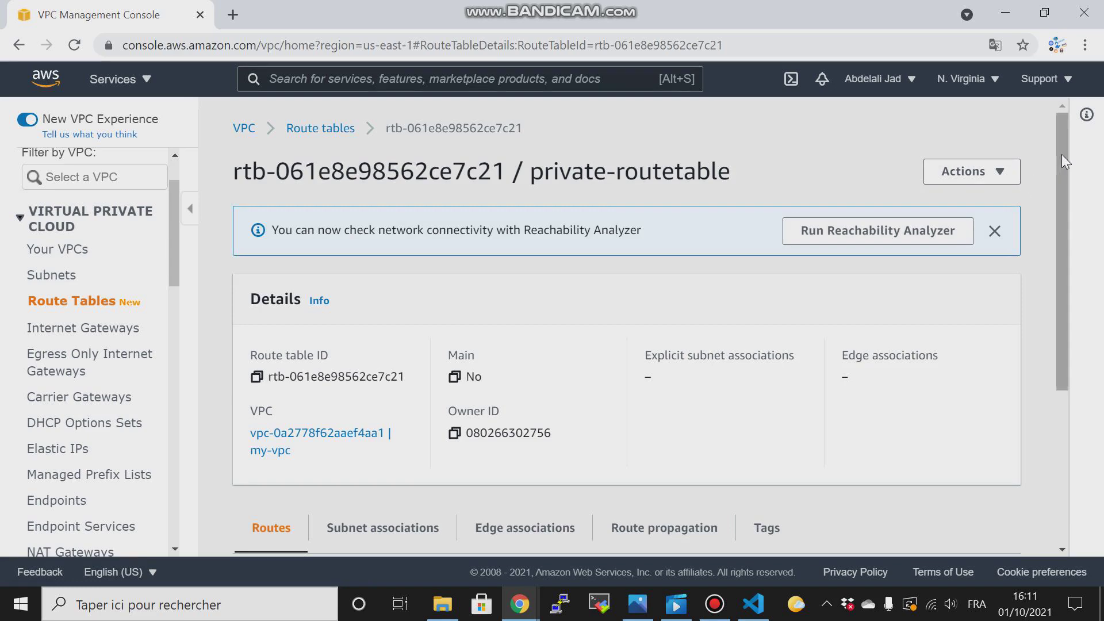
{"action": "left_click_drag", "start_coordinate": [1061, 154], "coordinate": [1057, 302]}
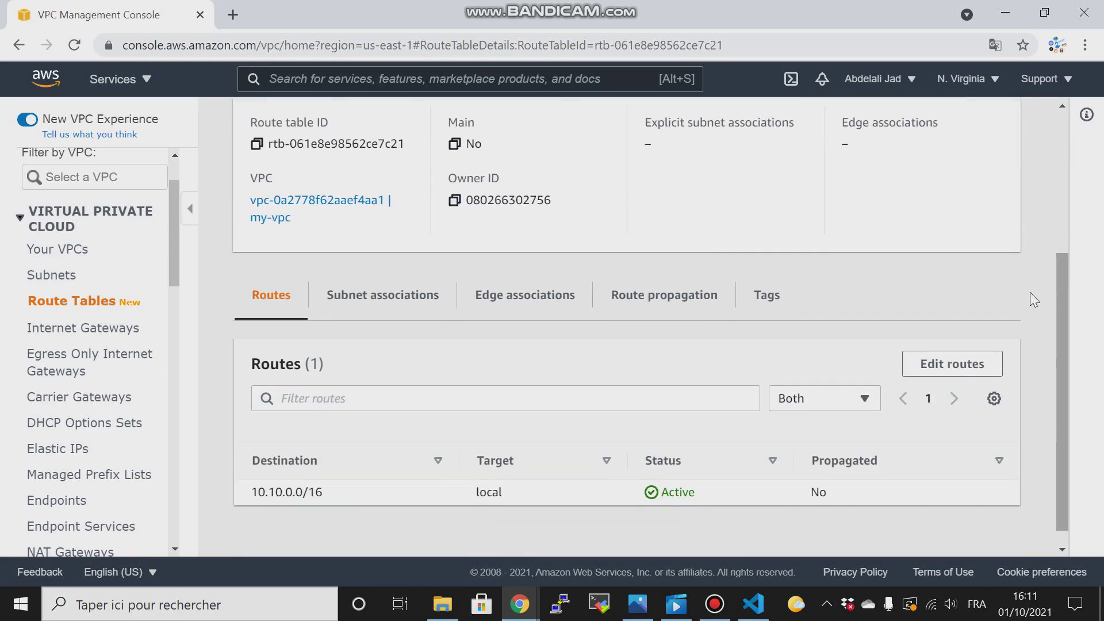
{"action": "left_click", "coordinate": [406, 297]}
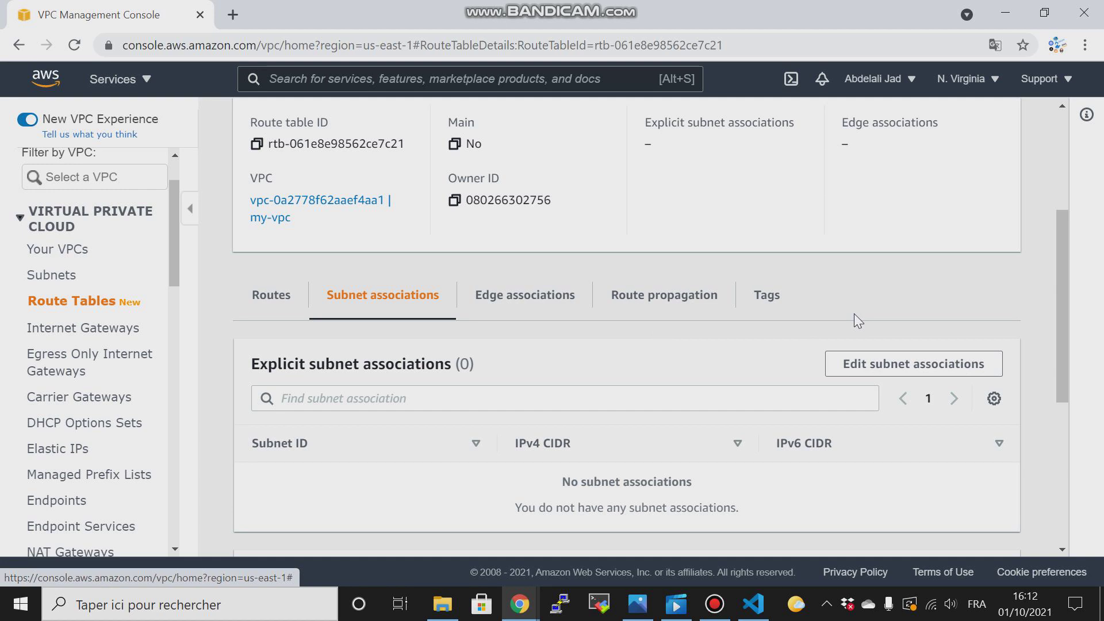
{"action": "left_click", "coordinate": [917, 364]}
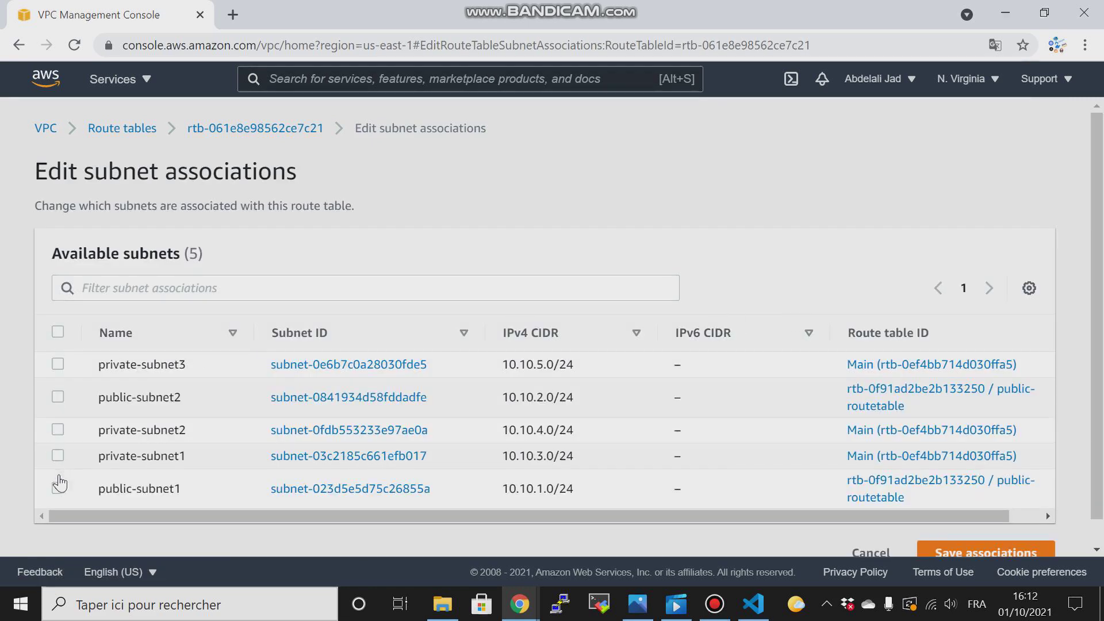
{"action": "left_click", "coordinate": [58, 455]}
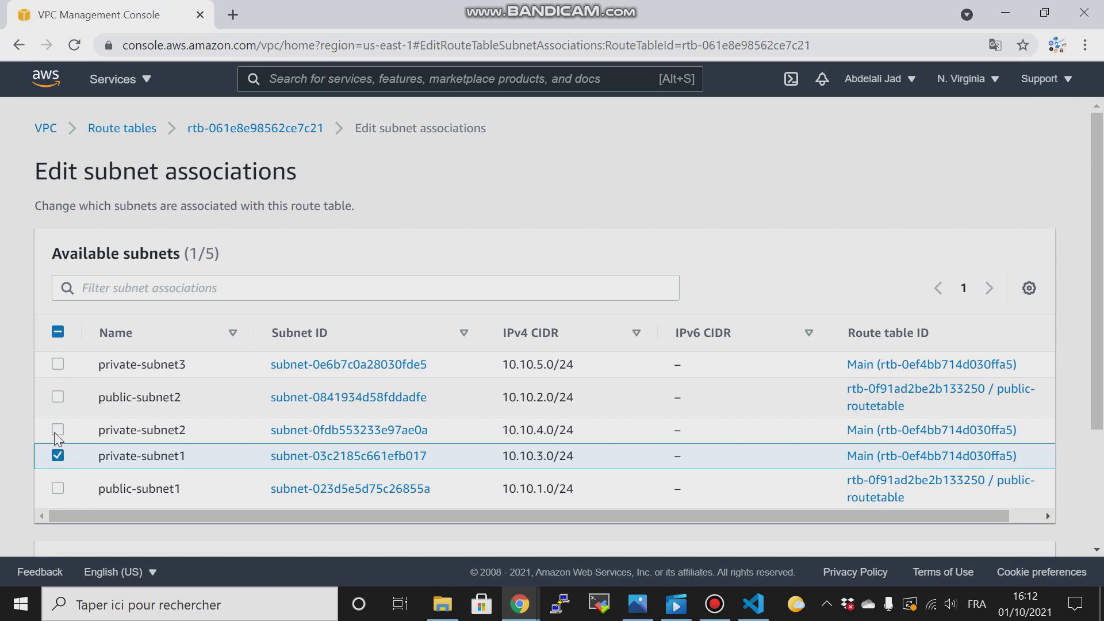
{"action": "left_click", "coordinate": [57, 431]}
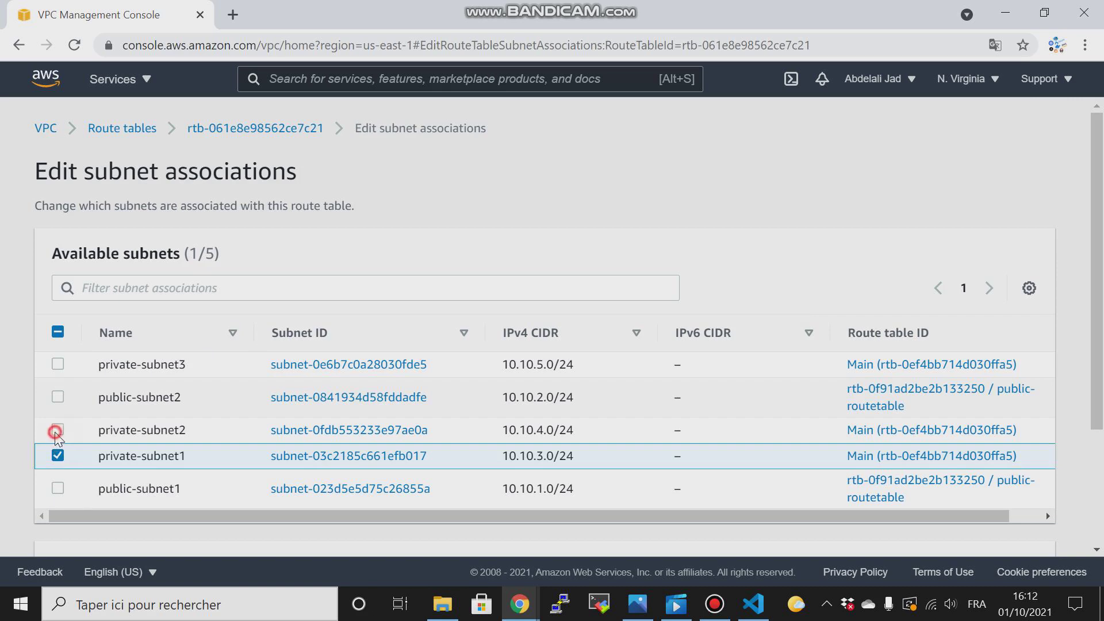
{"action": "left_click", "coordinate": [57, 364]}
{"action": "scroll", "coordinate": [1022, 500], "scroll_direction": "down", "scroll_amount": 3}
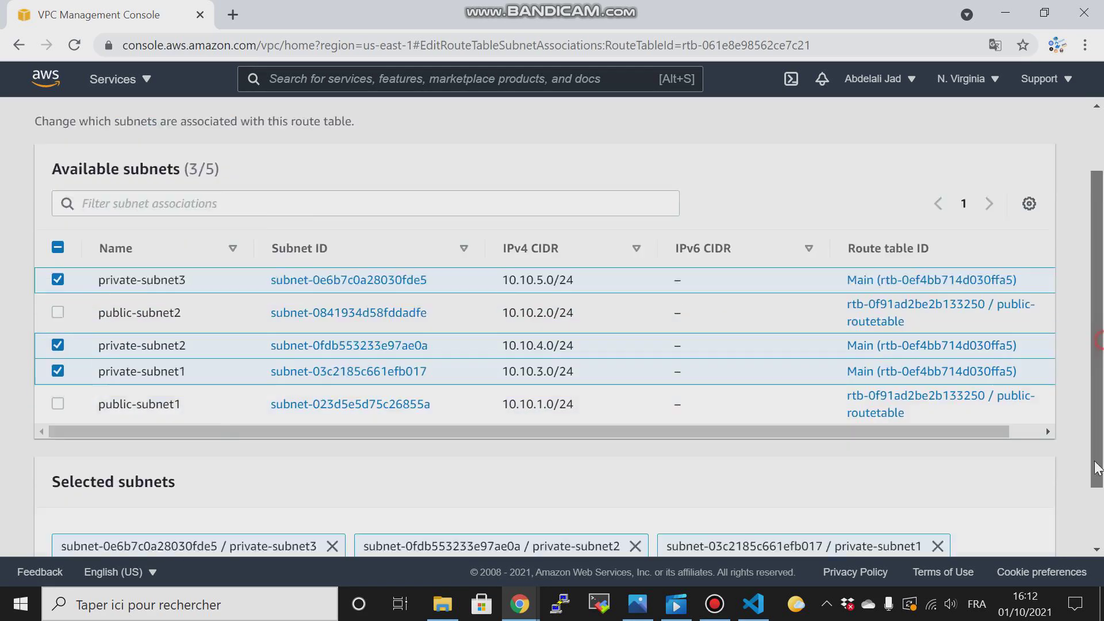
{"action": "left_click", "coordinate": [966, 528]}
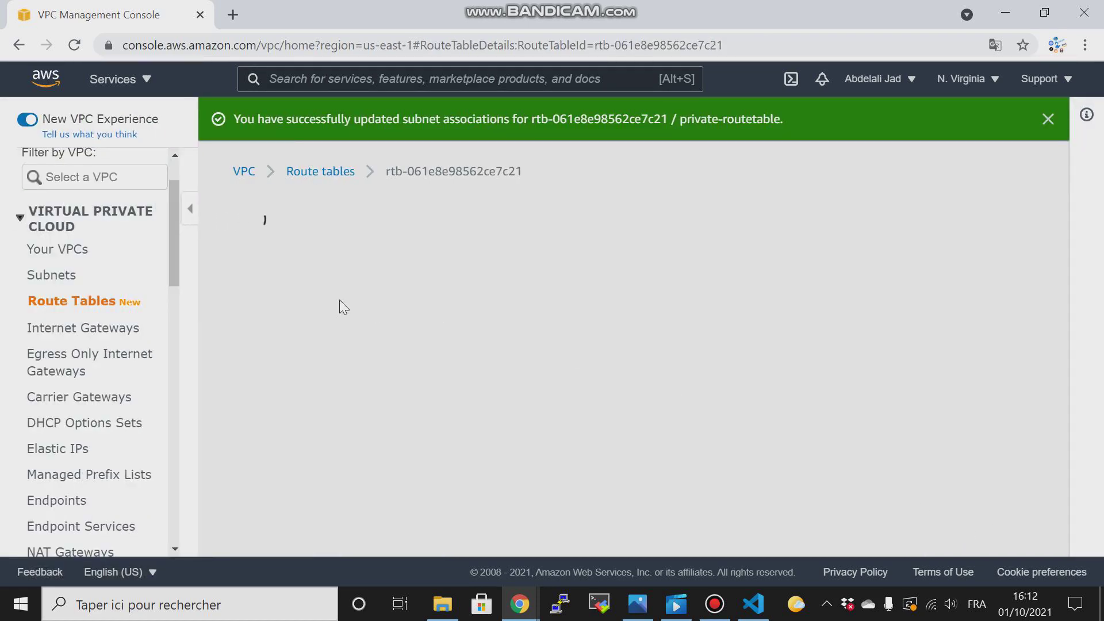
Step: Enable auto-assignment of public IPv4 addresses for public-subnet1 and save the setting
{"action": "left_click", "coordinate": [48, 278]}
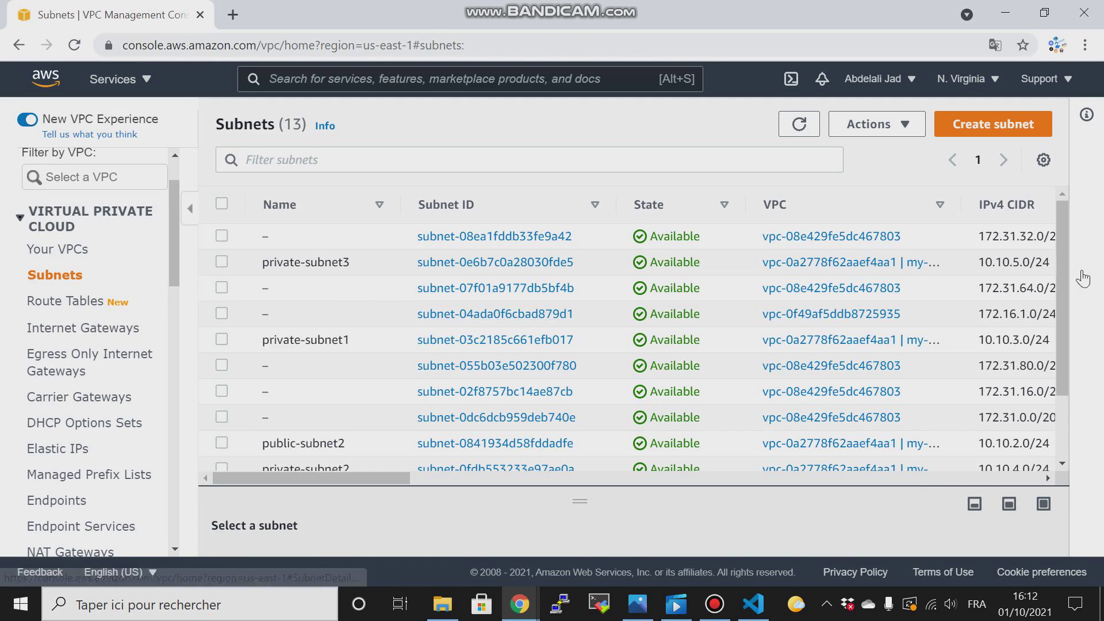
{"action": "left_click_drag", "start_coordinate": [1068, 243], "coordinate": [1073, 368]}
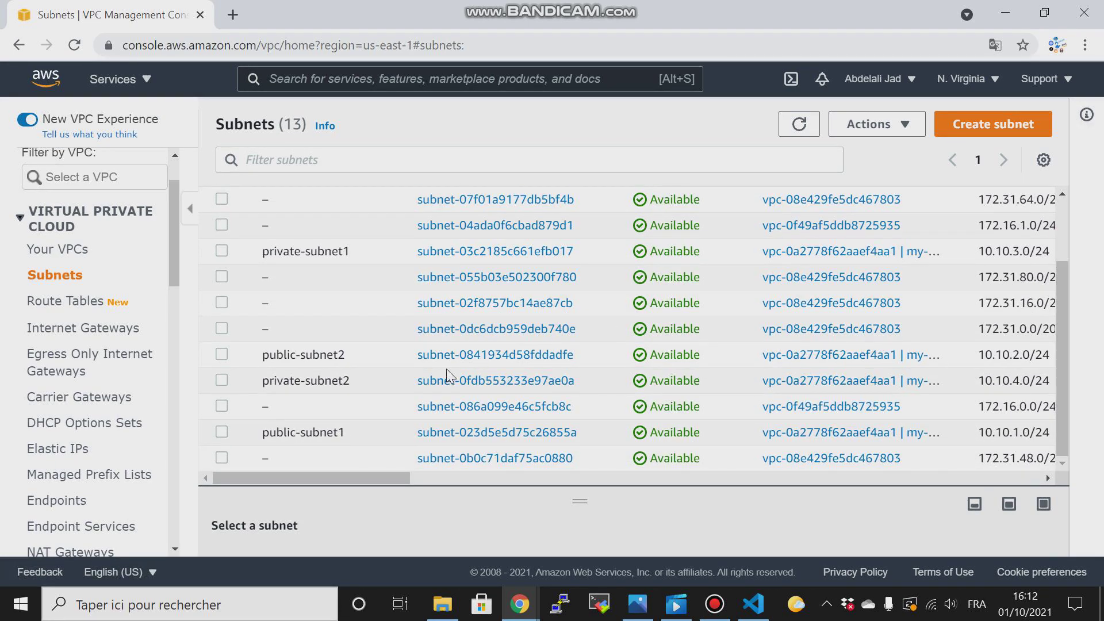
{"action": "left_click", "coordinate": [222, 432]}
{"action": "left_click", "coordinate": [868, 124]}
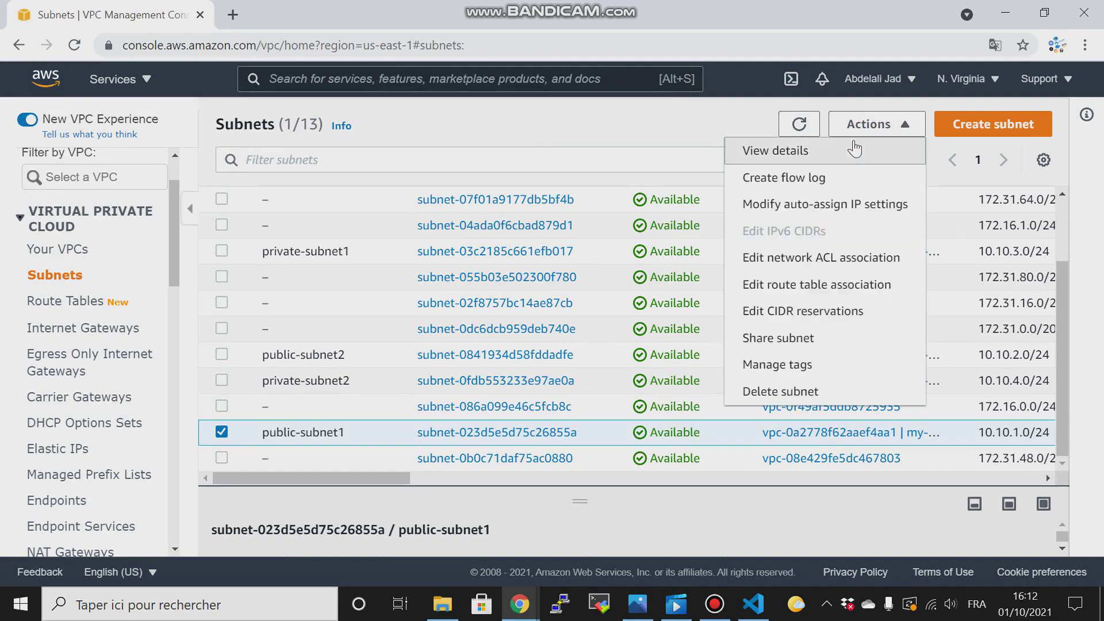
{"action": "left_click", "coordinate": [822, 204]}
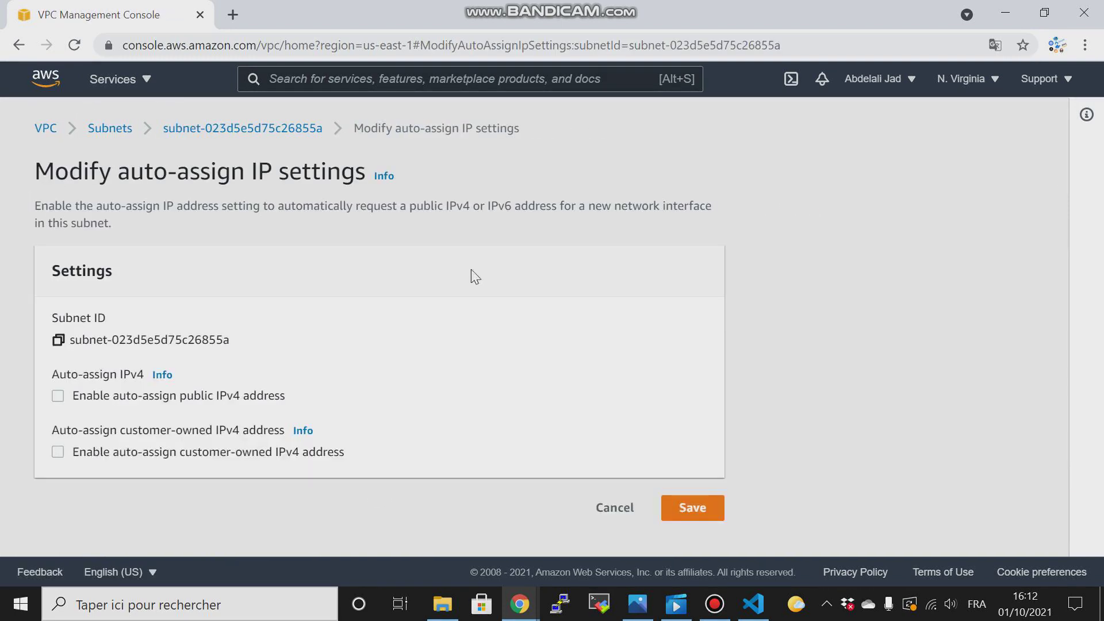
{"action": "left_click", "coordinate": [57, 395]}
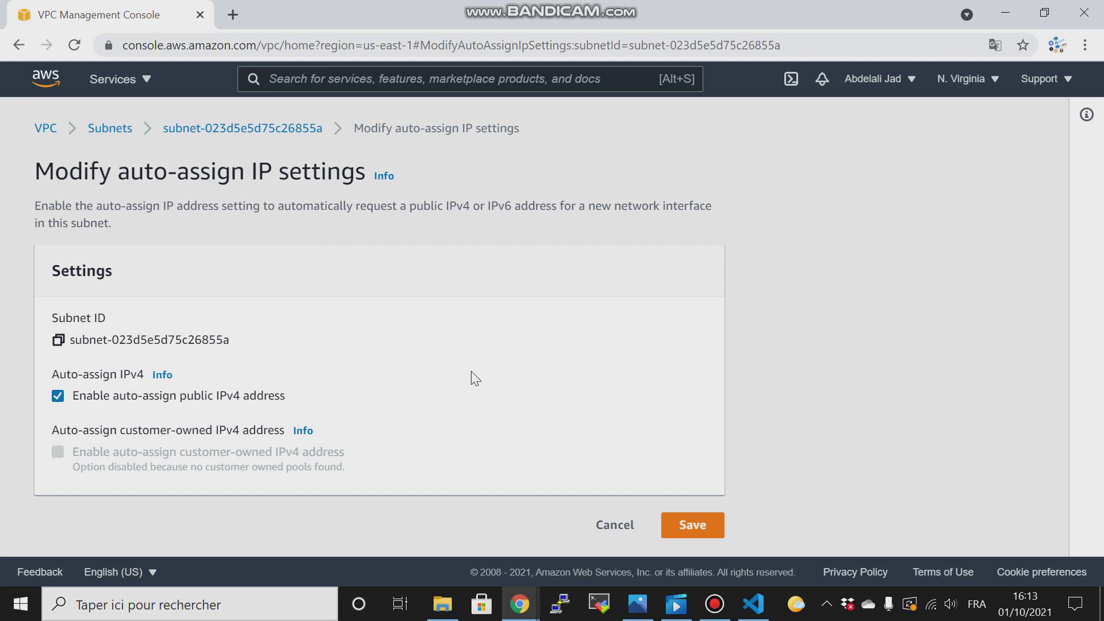
{"action": "left_click", "coordinate": [707, 525]}
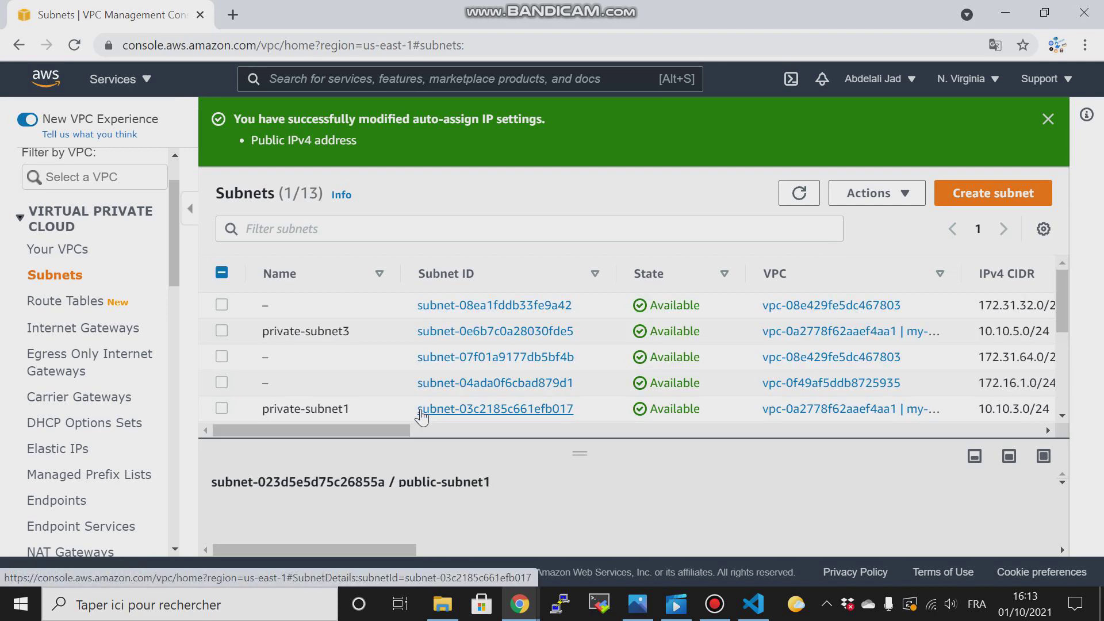
Step: Enable auto-assignment of public IPv4 addresses for public-subnet2 as well and save the setting
{"action": "left_click_drag", "start_coordinate": [1063, 291], "coordinate": [1057, 411]}
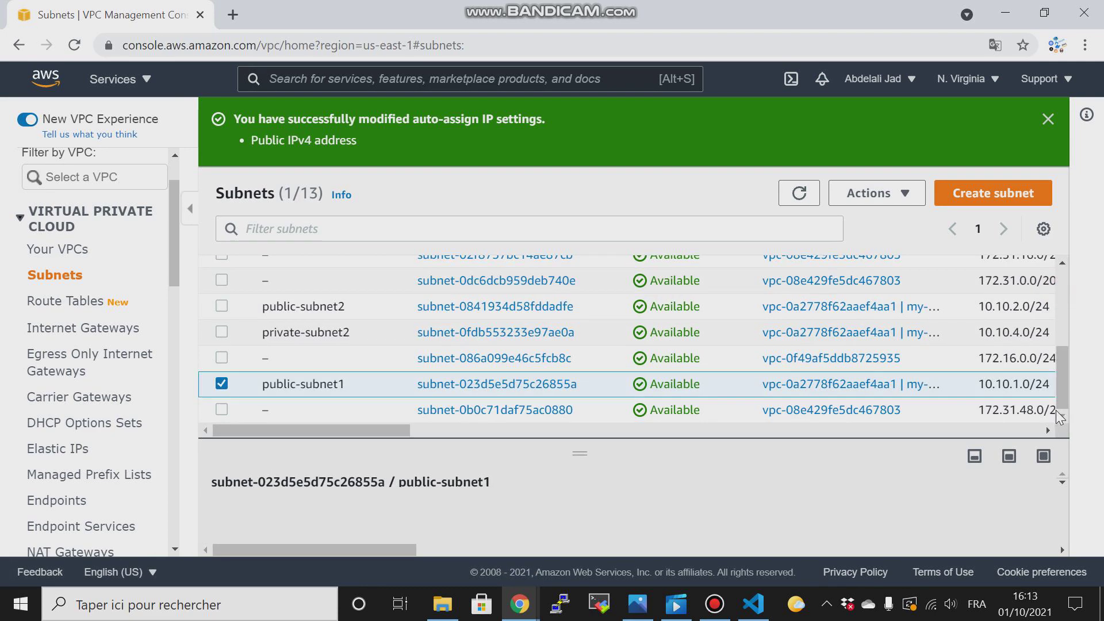
{"action": "left_click", "coordinate": [222, 306]}
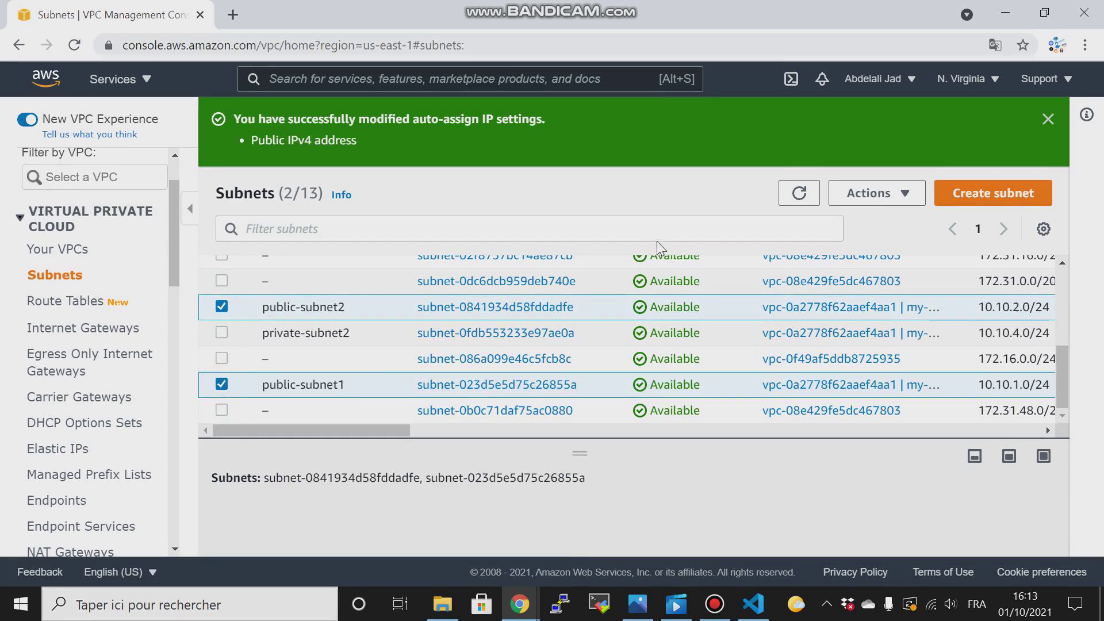
{"action": "left_click", "coordinate": [868, 194]}
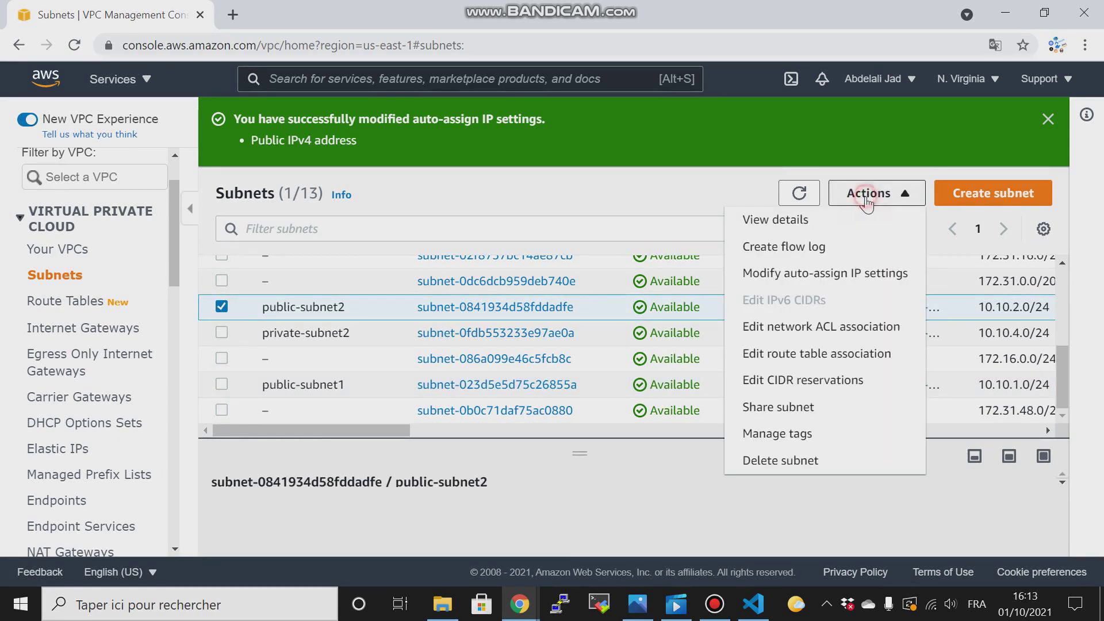
{"action": "left_click", "coordinate": [813, 273]}
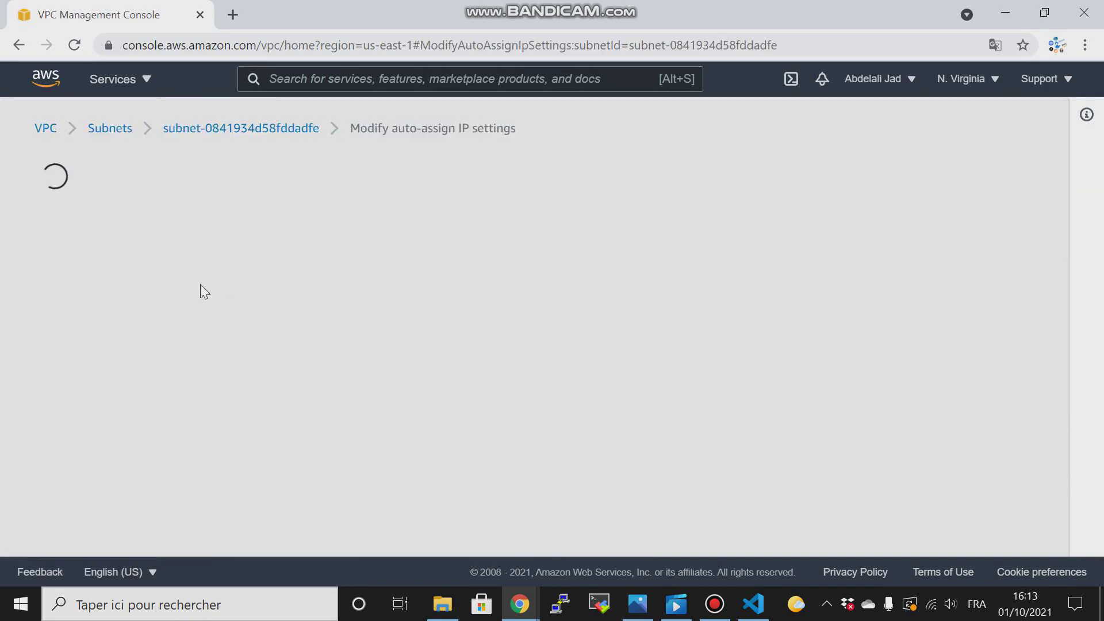
{"action": "left_click", "coordinate": [57, 395]}
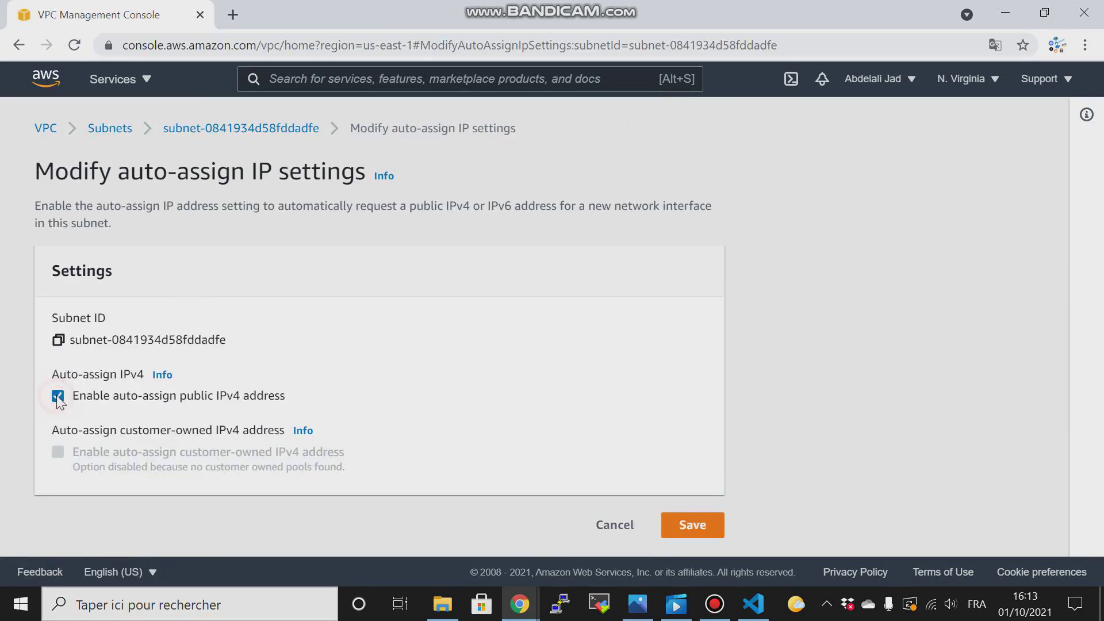
{"action": "left_click", "coordinate": [679, 525]}
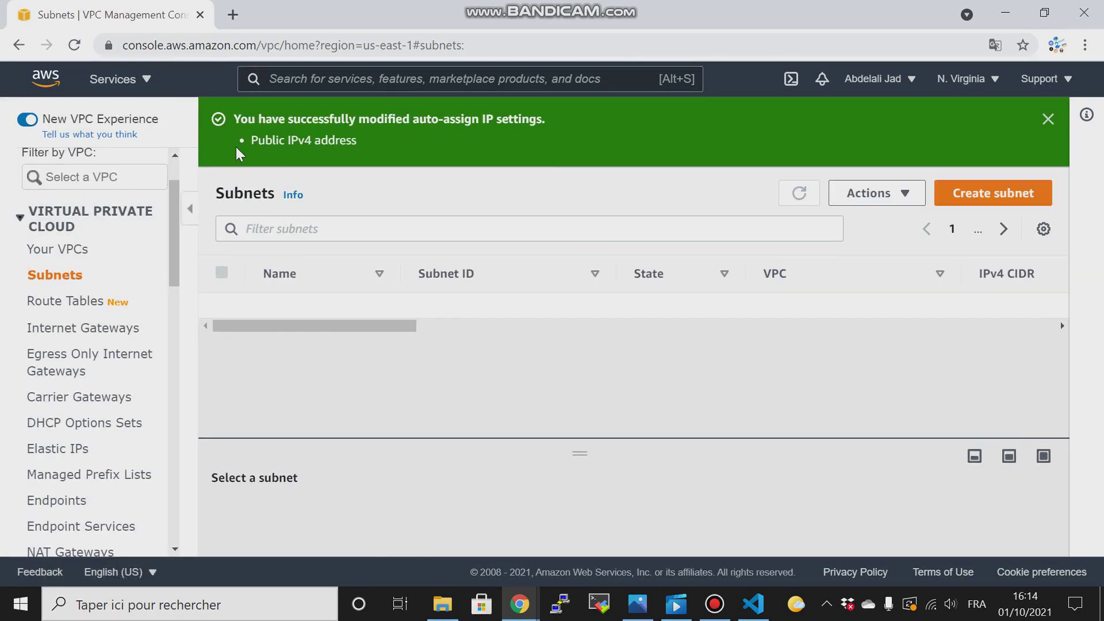
Step: Consult the architecture diagram aws-pipeline3.png, and create an internet gateway named my-gw
{"action": "mouse_move", "coordinate": [177, 207]}
{"action": "left_mouse_down"}
{"action": "mouse_move", "coordinate": [177, 243]}
{"action": "mouse_move", "coordinate": [179, 227]}
{"action": "left_mouse_up"}
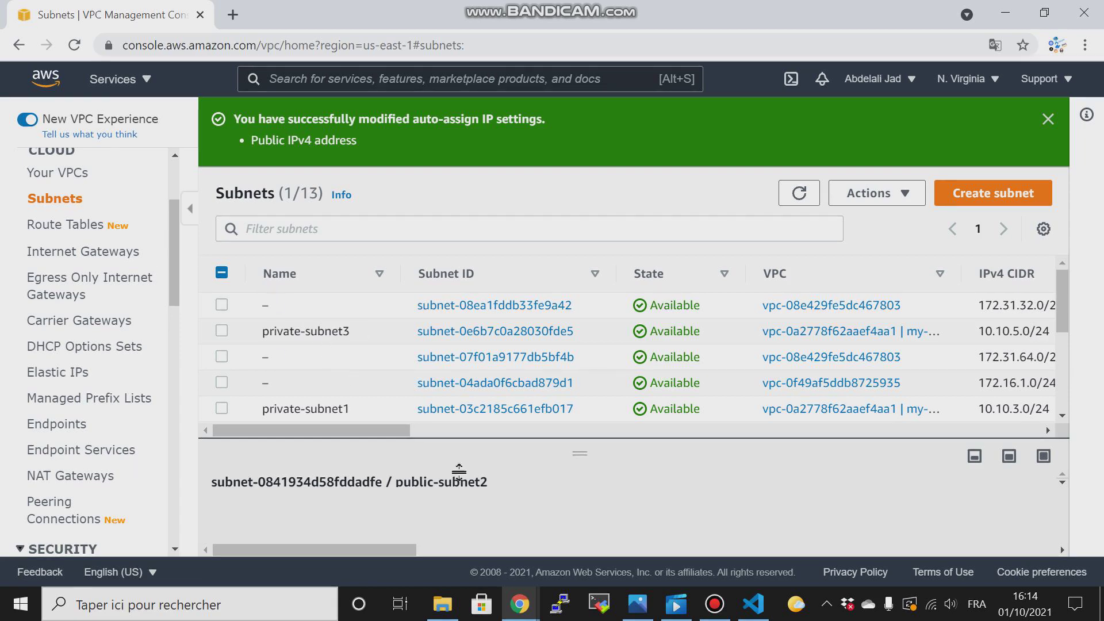
{"action": "left_click", "coordinate": [636, 614]}
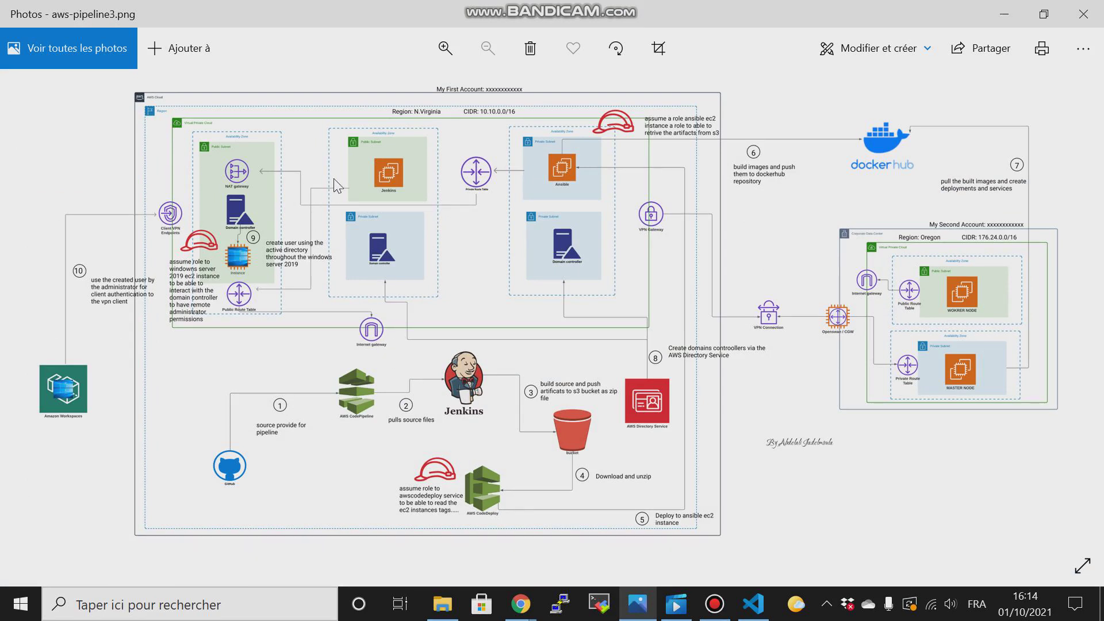
{"action": "left_click", "coordinate": [1011, 14]}
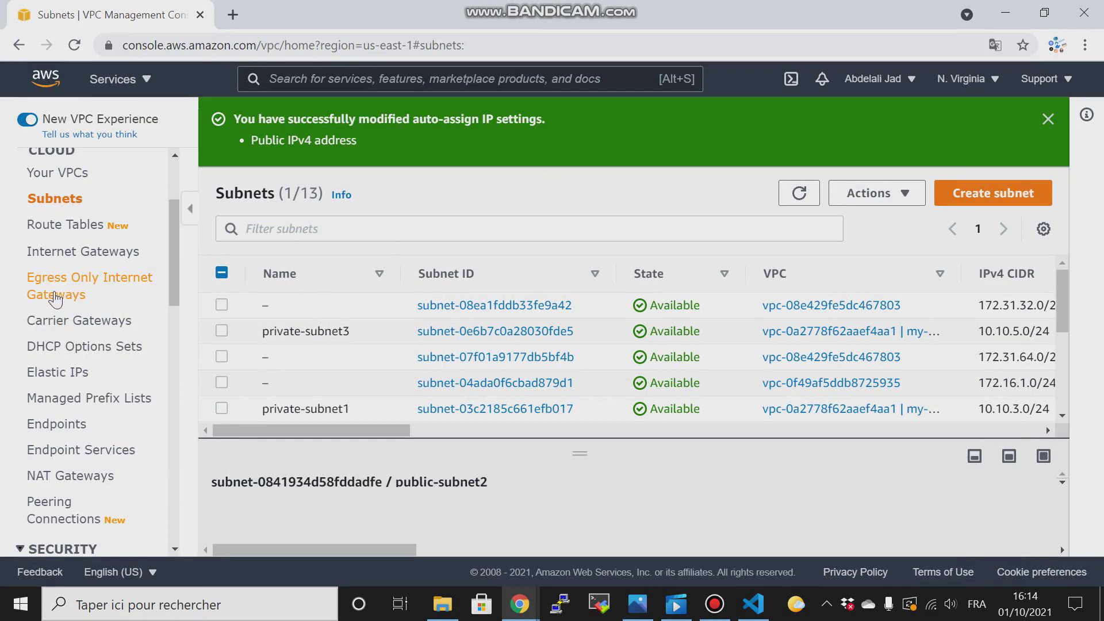
{"action": "left_click", "coordinate": [66, 256]}
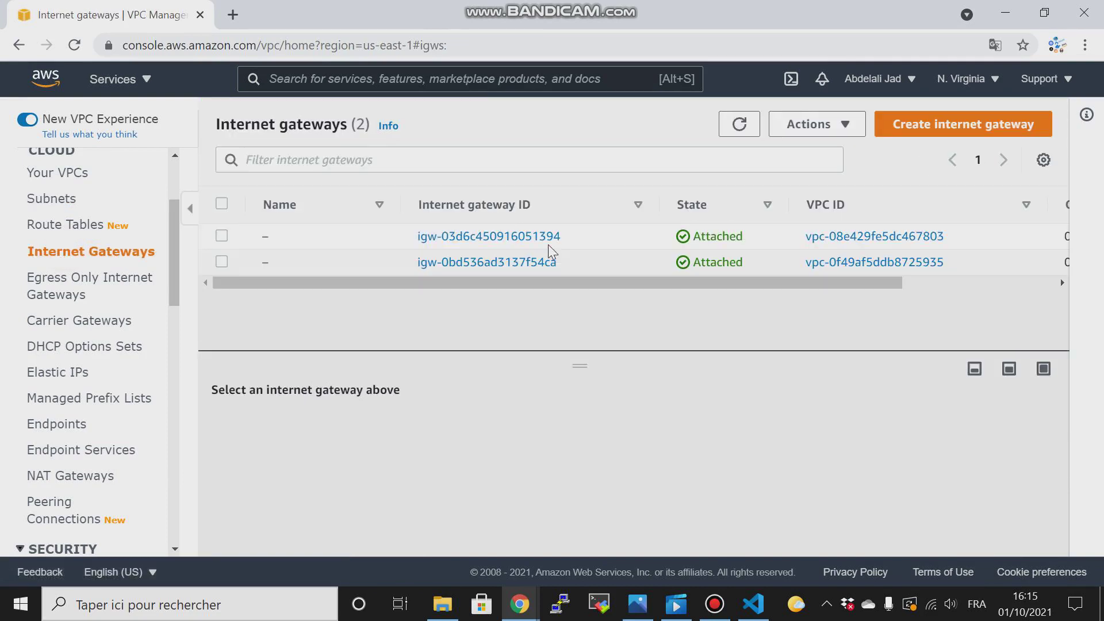
{"action": "left_click", "coordinate": [926, 127]}
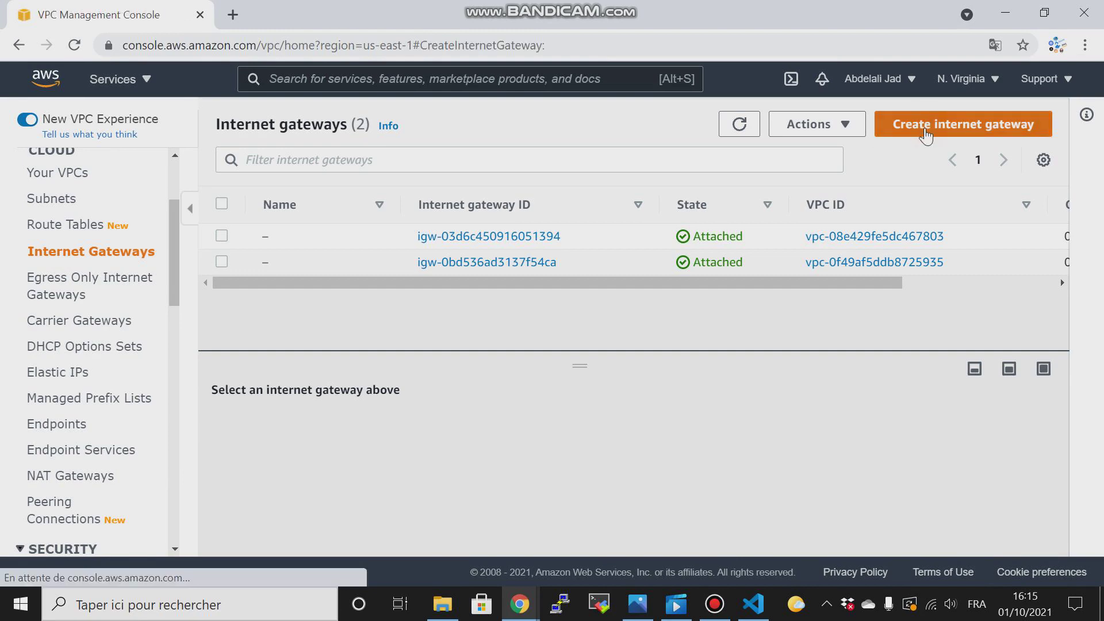
{"action": "left_click", "coordinate": [197, 358]}
{"action": "type", "text": "my-"}
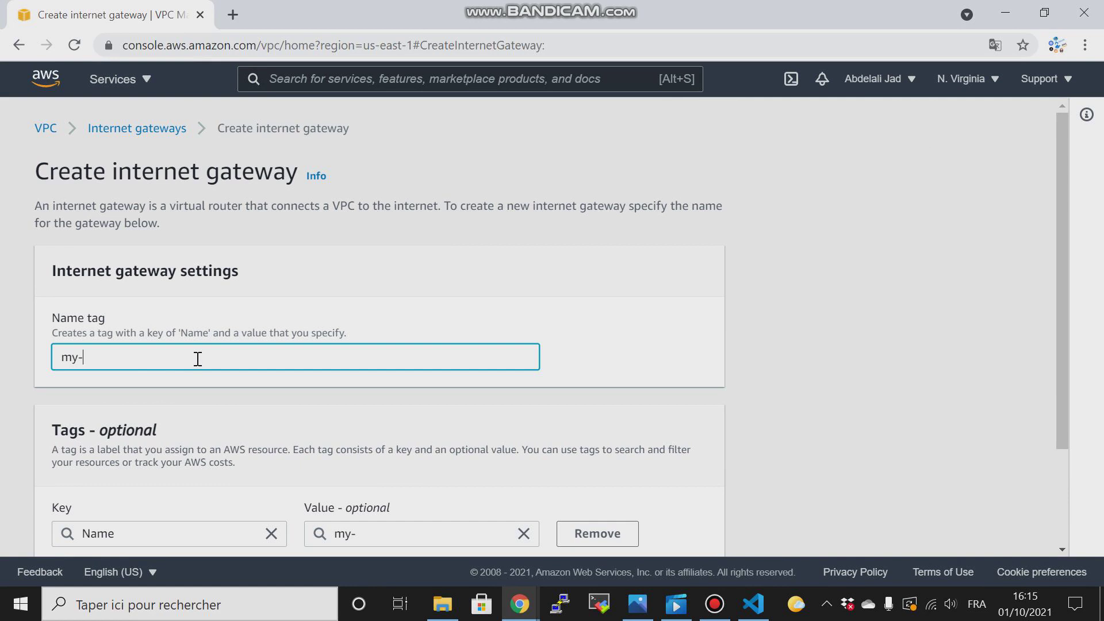
{"action": "type", "text": "gw"}
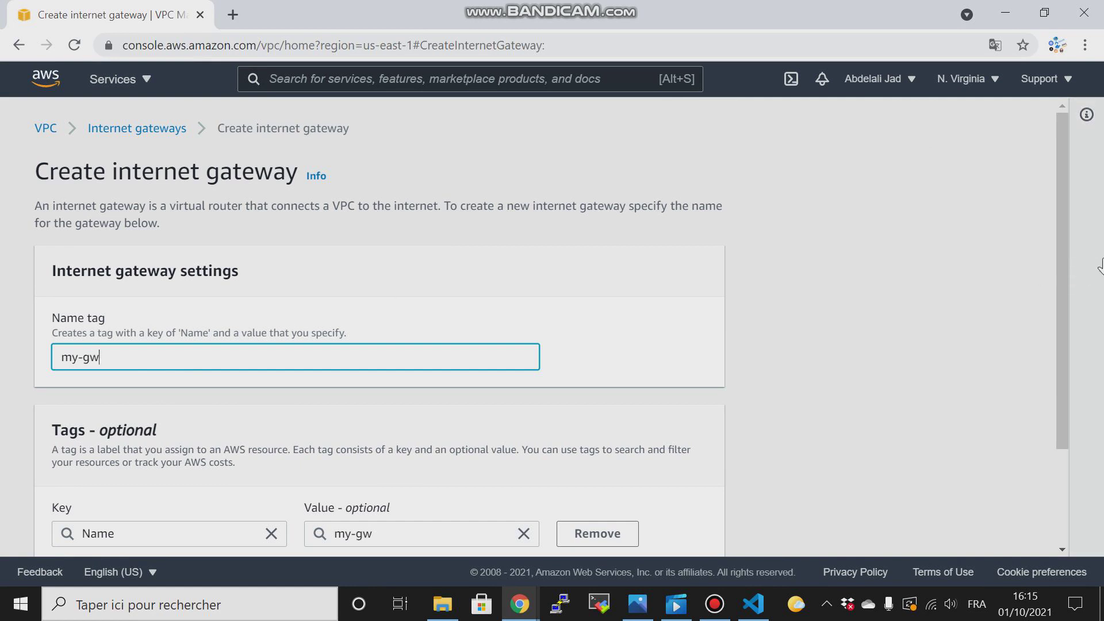
{"action": "scroll", "coordinate": [1060, 246], "scroll_direction": "down", "scroll_amount": 3}
{"action": "left_click", "coordinate": [685, 535]}
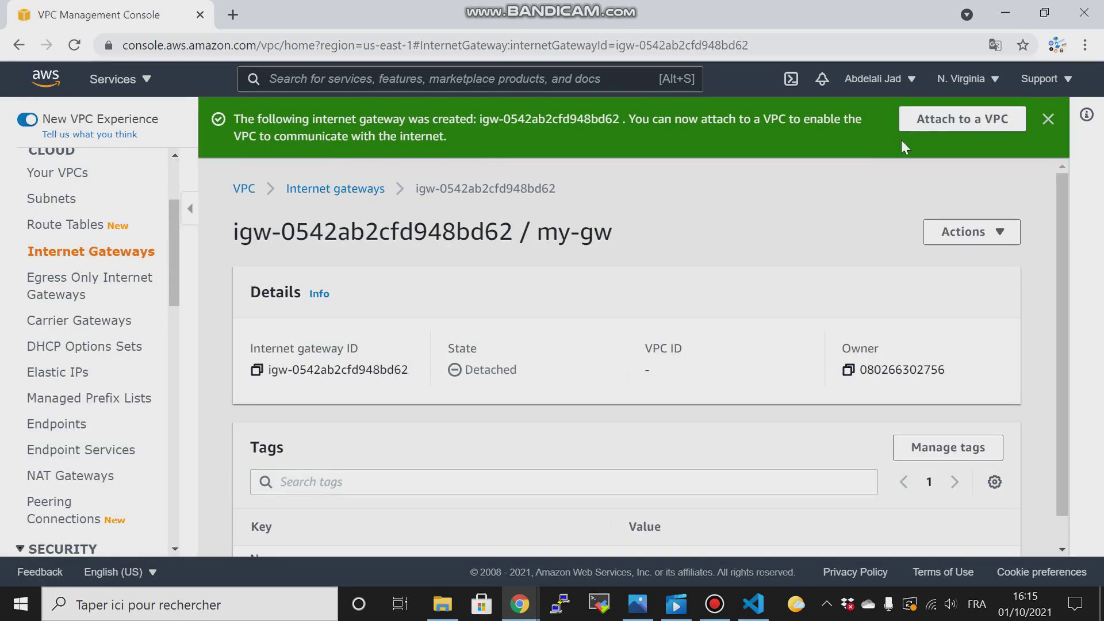
Step: Attach the my-gw internet gateway to my-vpc
{"action": "left_click", "coordinate": [943, 119]}
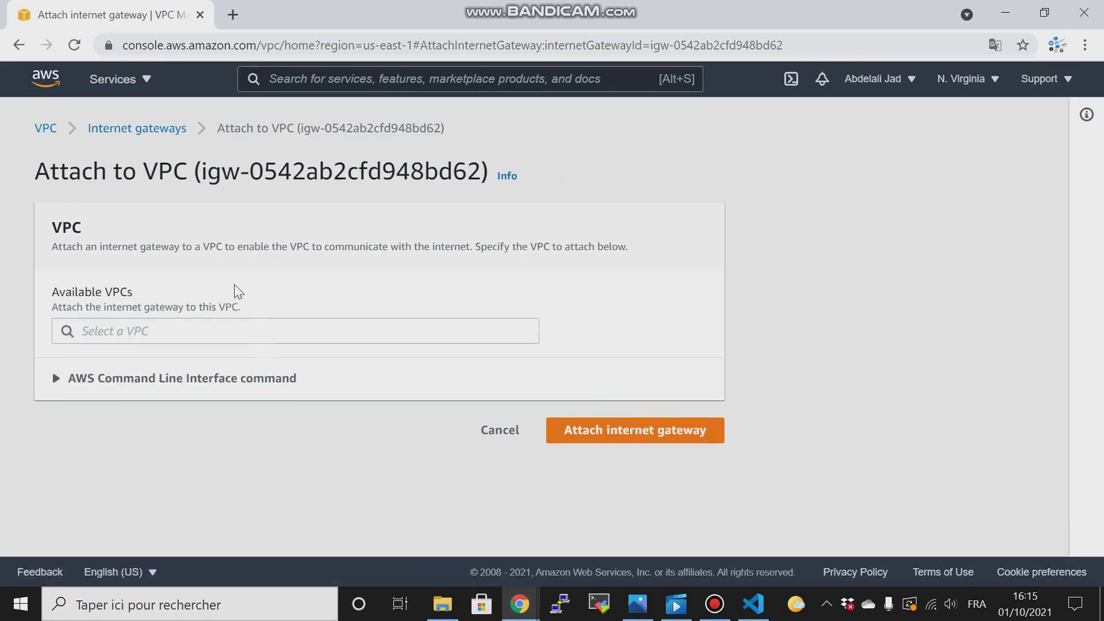
{"action": "left_click", "coordinate": [253, 328]}
{"action": "left_click", "coordinate": [266, 362]}
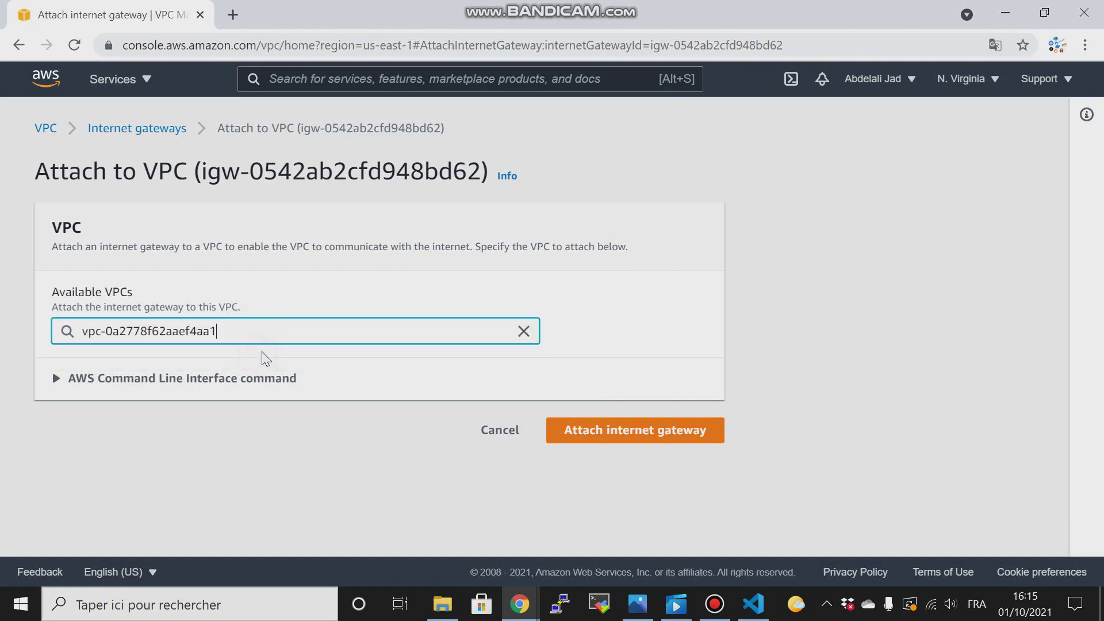
{"action": "left_click", "coordinate": [585, 432]}
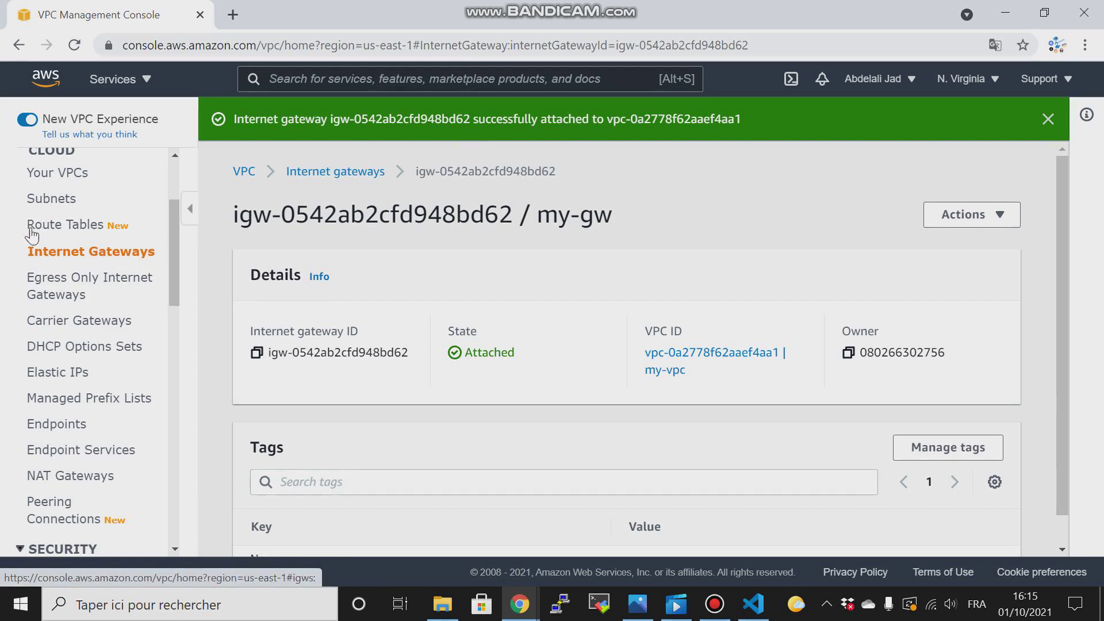
Step: Check the architecture diagram again, and open the routes of public-routetable for editing
{"action": "left_click", "coordinate": [75, 226]}
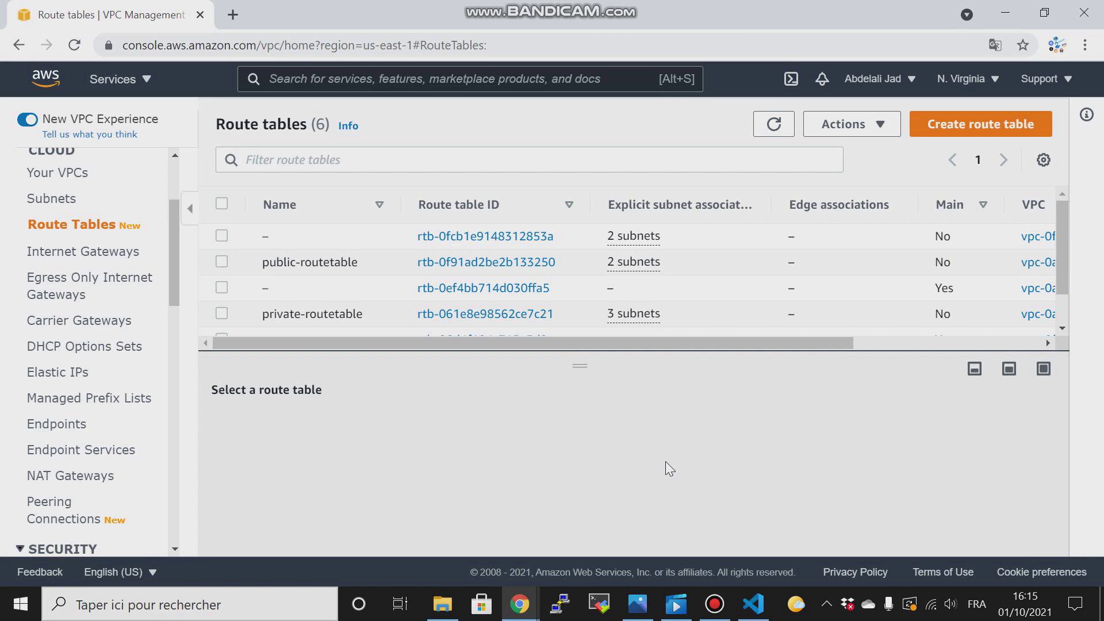
{"action": "left_click", "coordinate": [638, 604]}
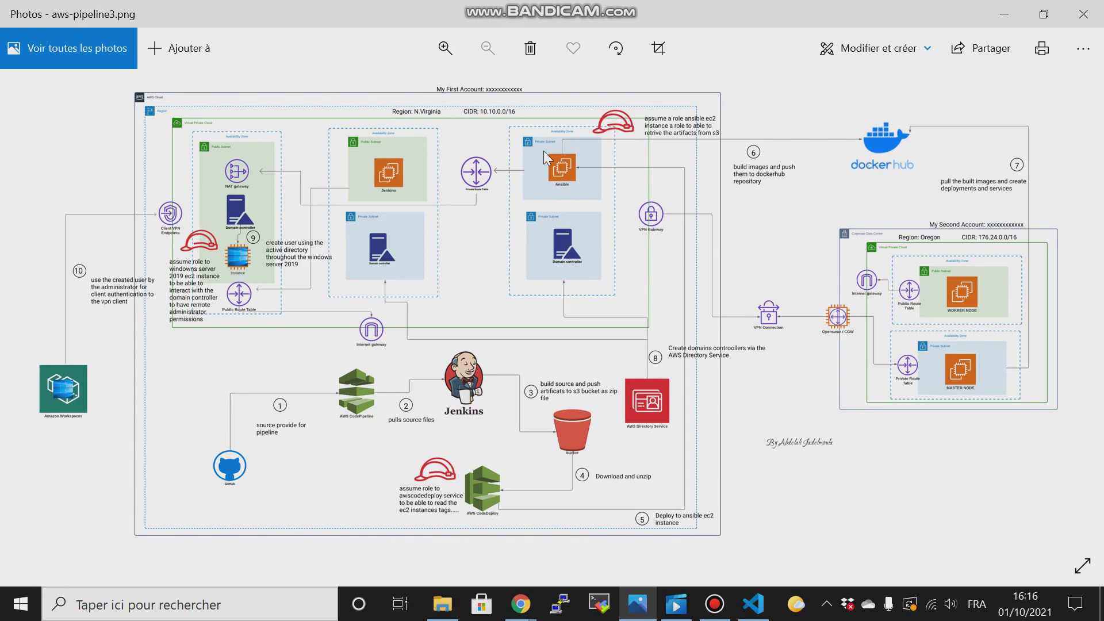
{"action": "left_click", "coordinate": [1016, 13]}
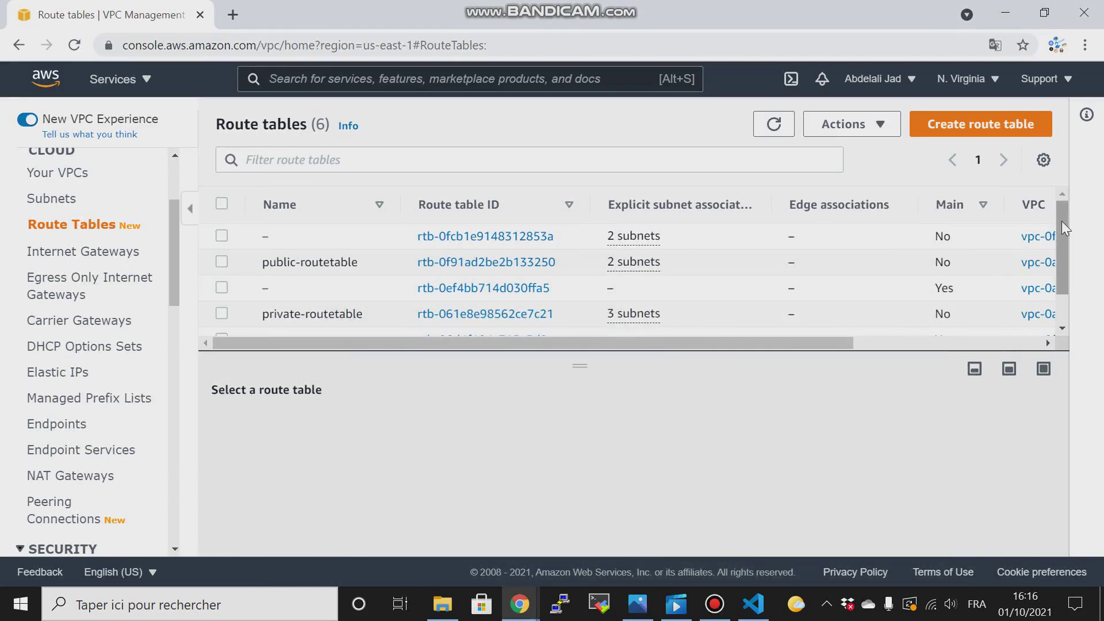
{"action": "left_click_drag", "start_coordinate": [1062, 221], "coordinate": [1058, 274]}
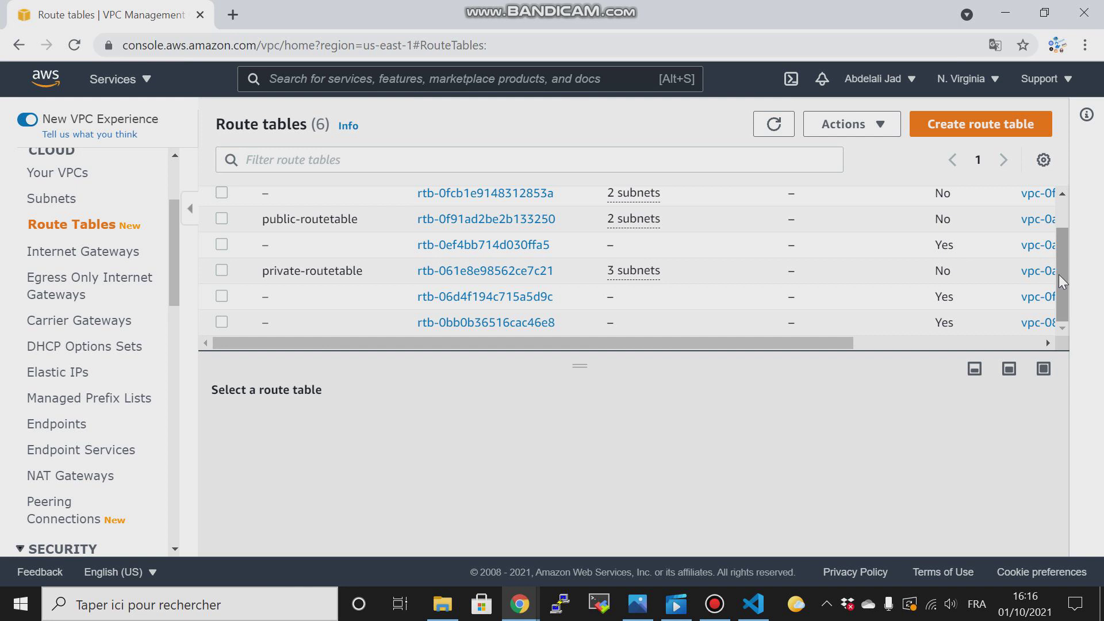
{"action": "left_click", "coordinate": [493, 220]}
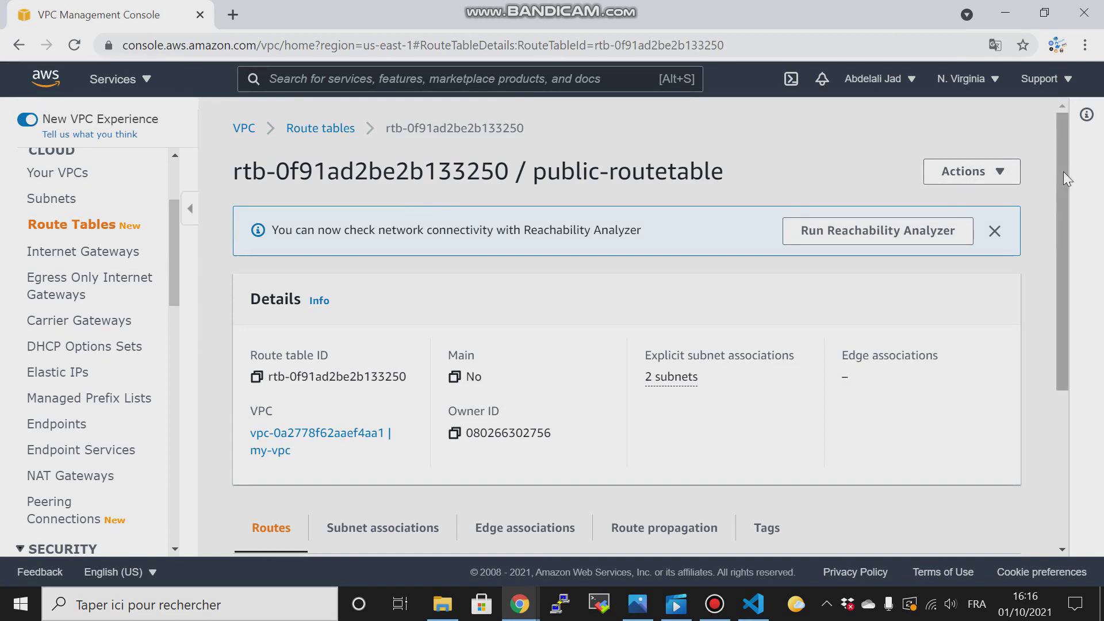
{"action": "left_click_drag", "start_coordinate": [1063, 172], "coordinate": [965, 329]}
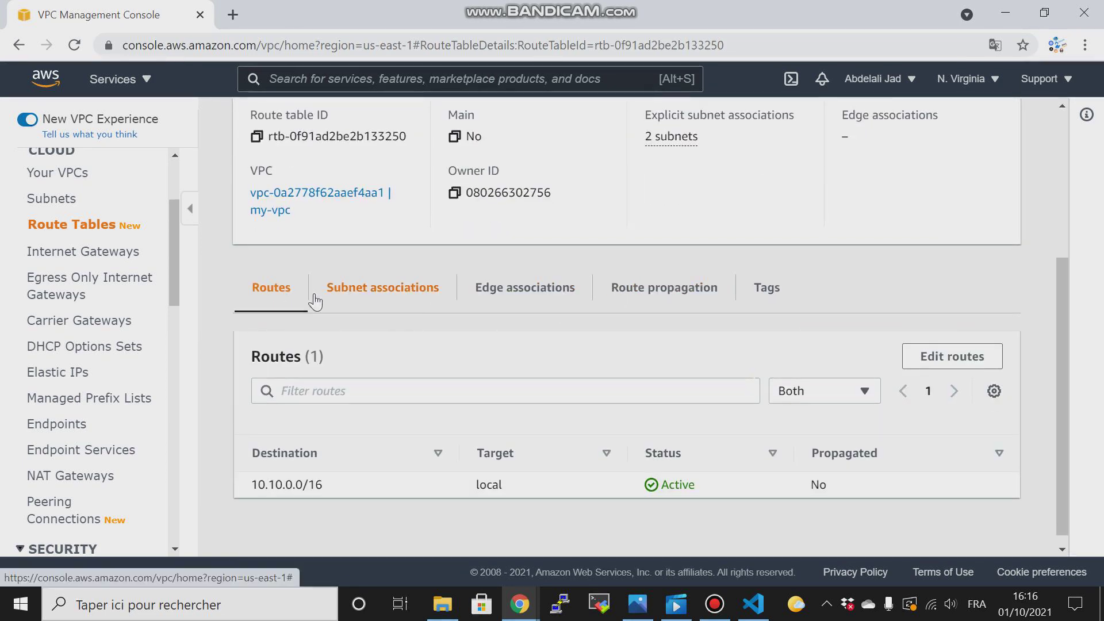
{"action": "left_click", "coordinate": [928, 357]}
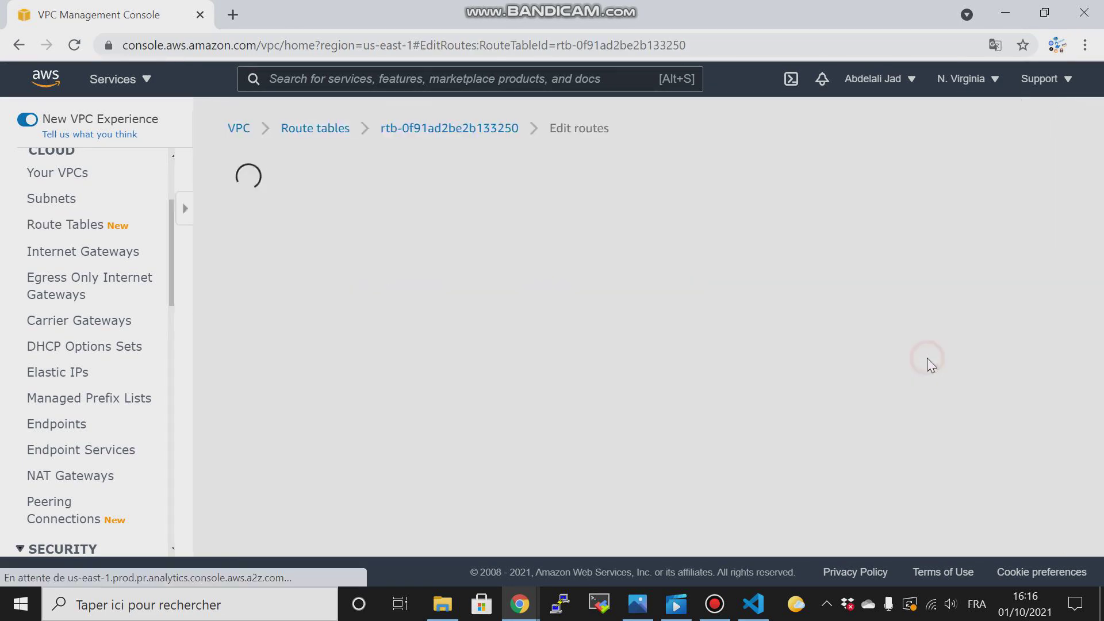